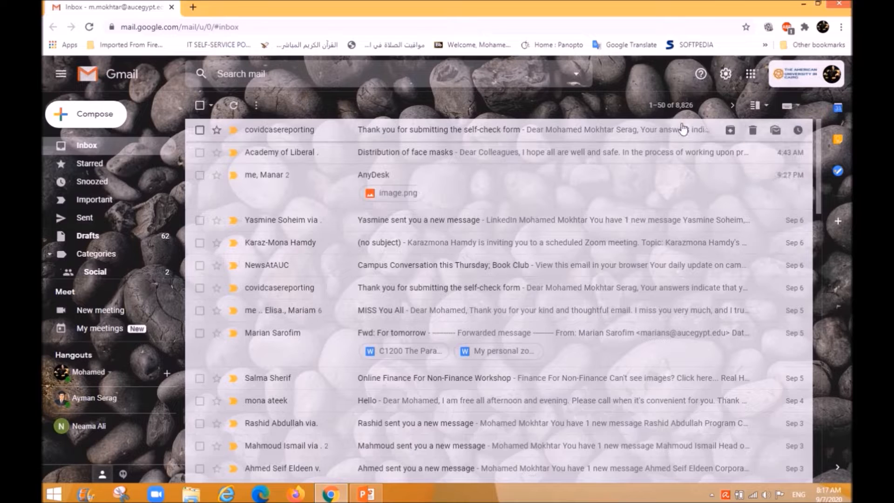
Open Google Drive from Gmail and display the contents of My Drive.
left_click(750, 76)
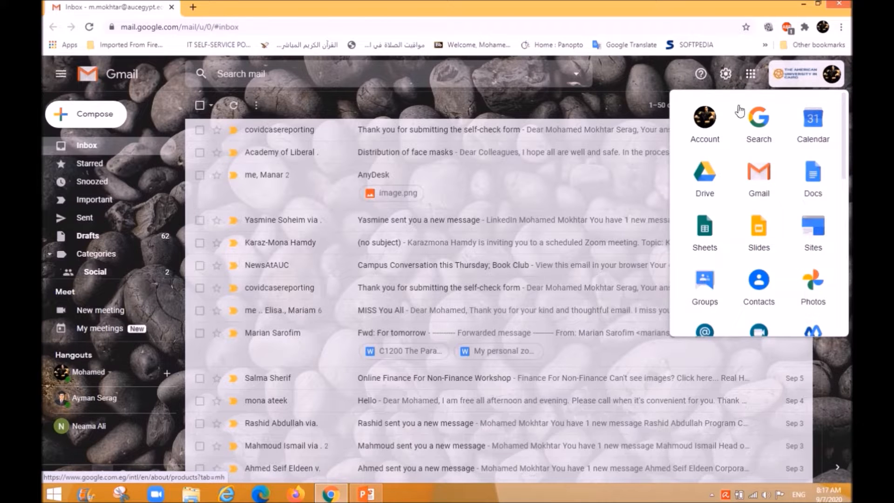
left_click(703, 189)
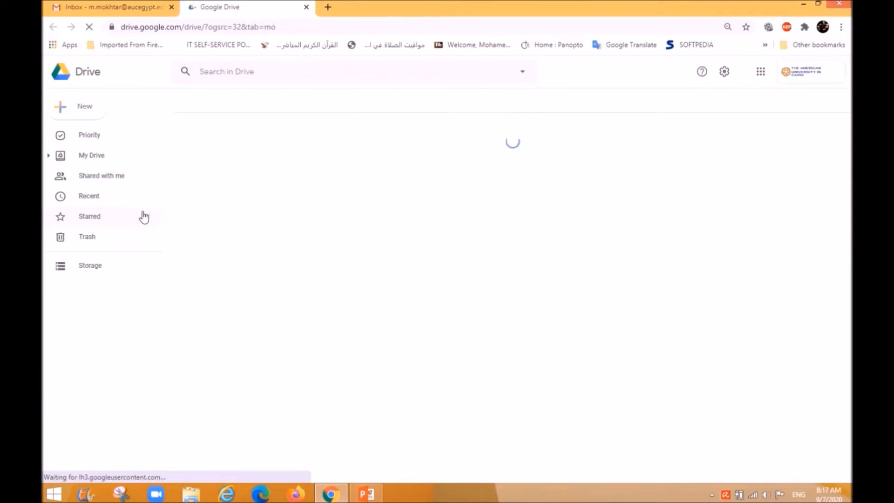
left_click(89, 161)
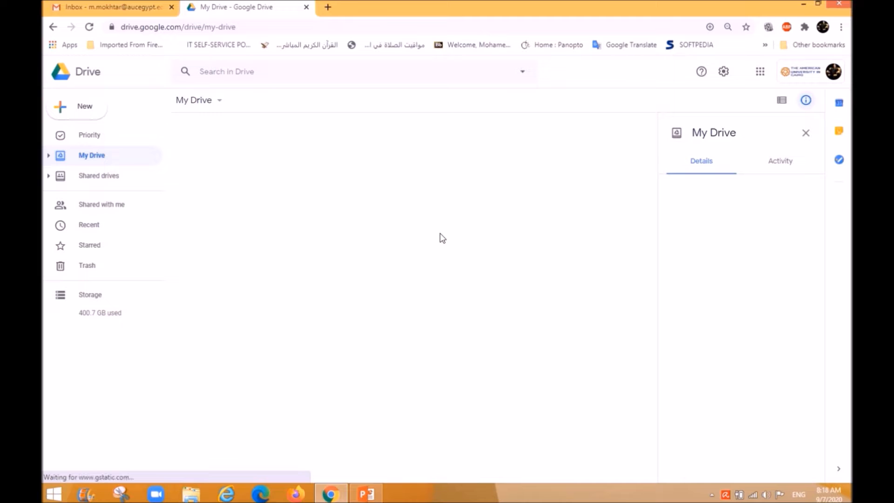
left_click(84, 156)
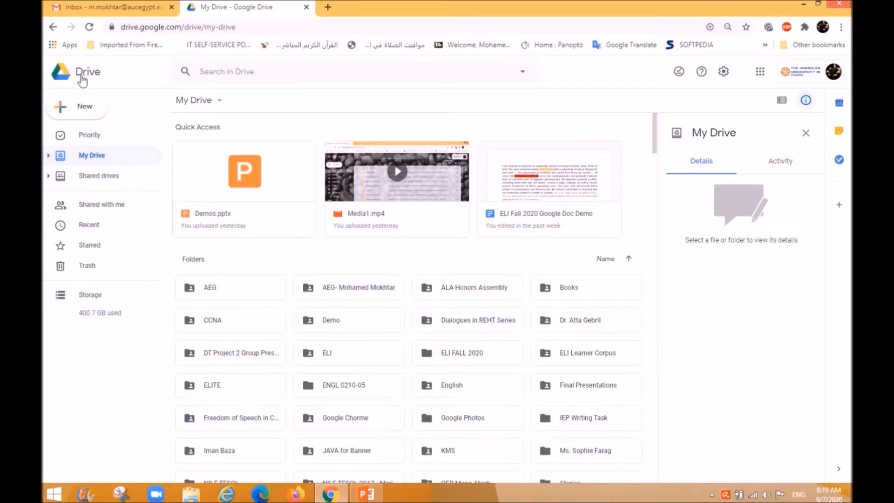
Create a new folder named "ELI Fall 2020" in My Drive.
left_click(82, 117)
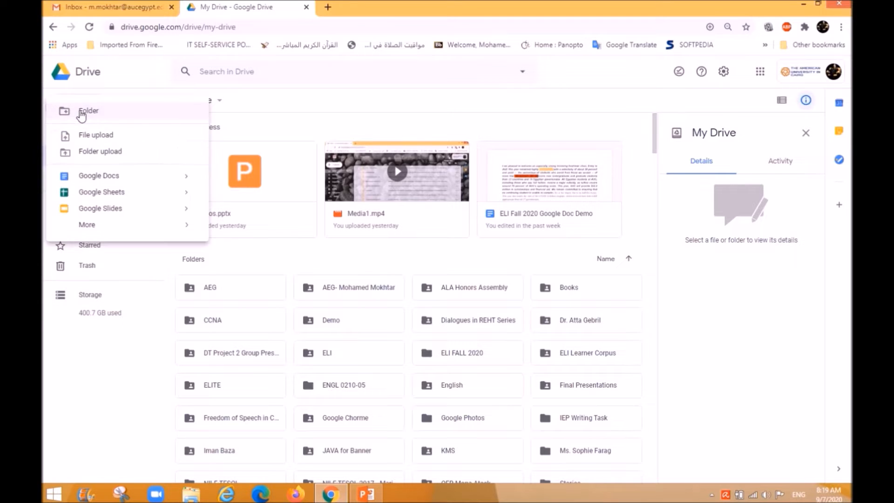
left_click(110, 120)
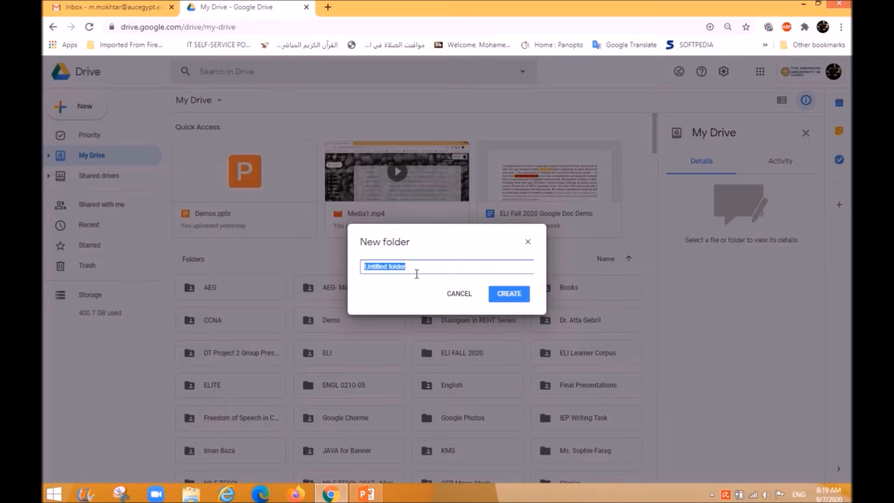
type("ELI Fall 2020")
left_click(512, 294)
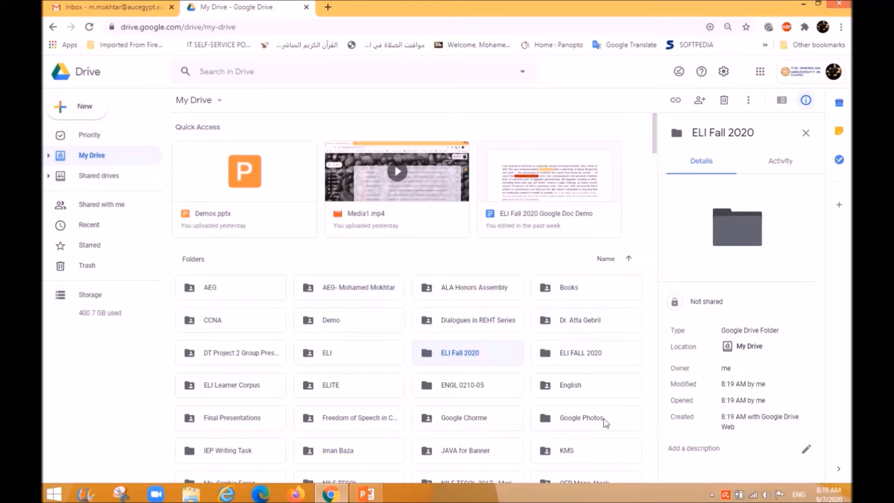
Open the new ELI Fall 2020 folder and upload the image auc_11.jpg from the Desktop into it.
double_click(465, 353)
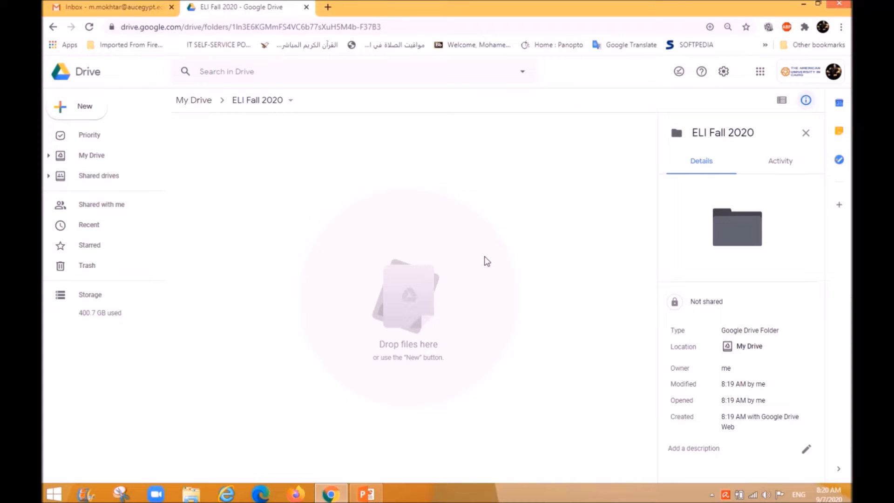
left_click(80, 106)
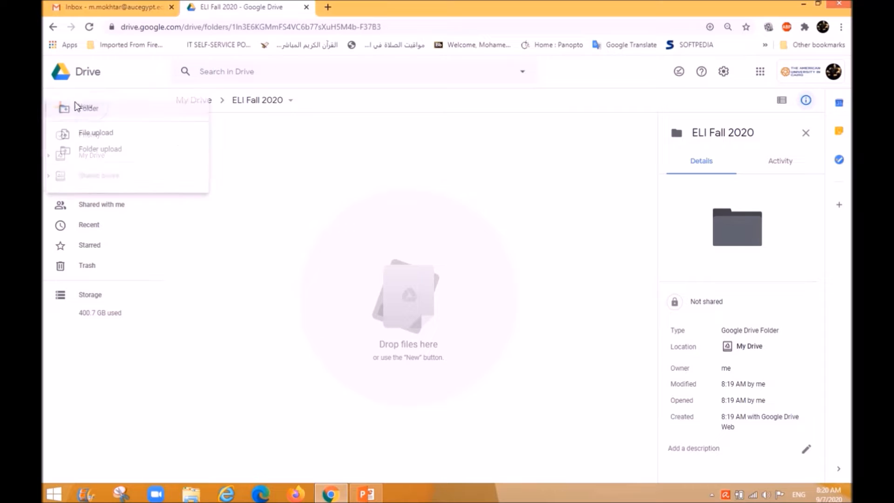
left_click(84, 139)
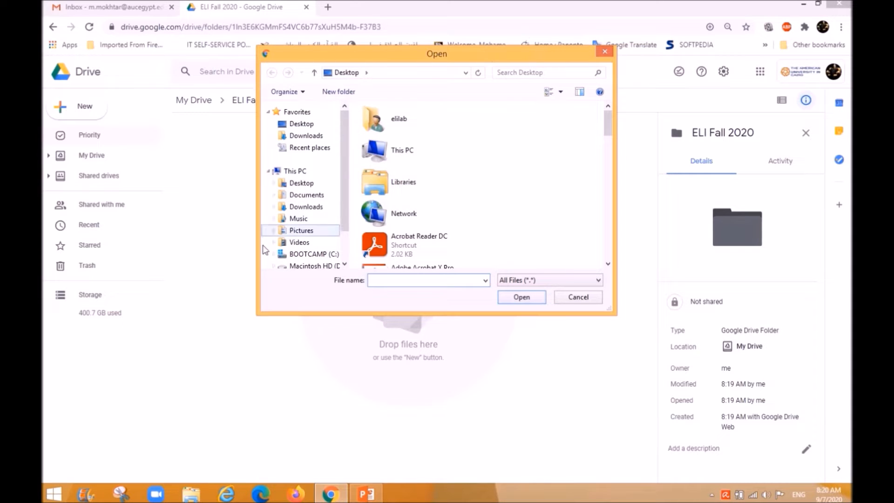
left_click(302, 125)
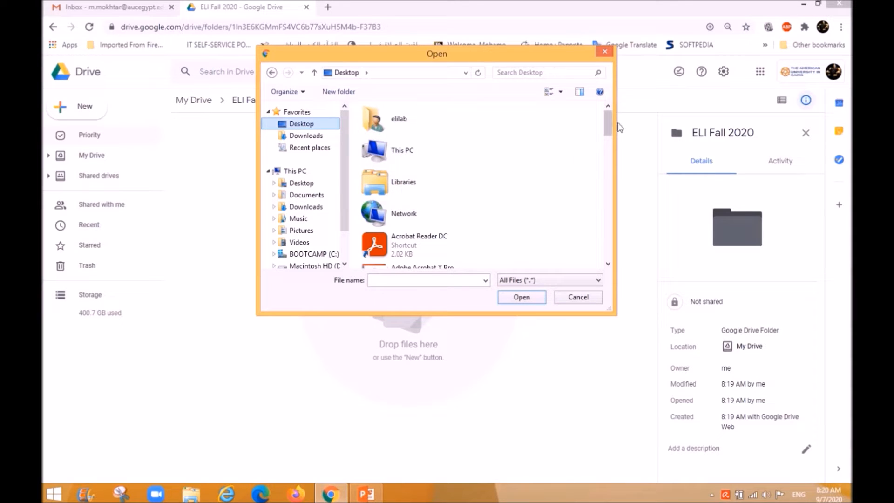
left_click_drag(609, 122, 611, 234)
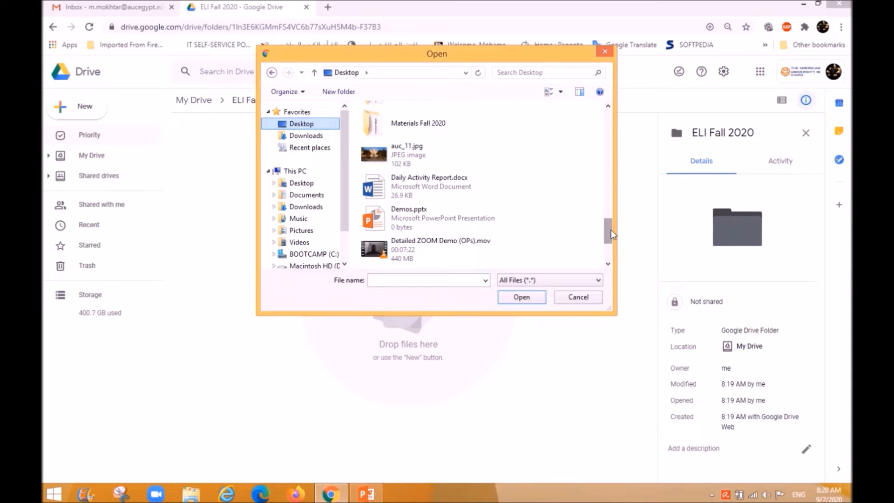
left_click(408, 153)
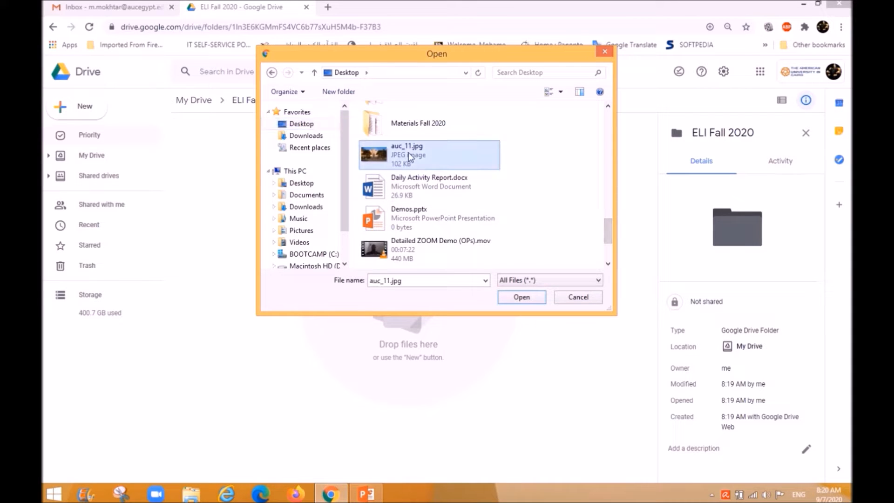
left_click(507, 300)
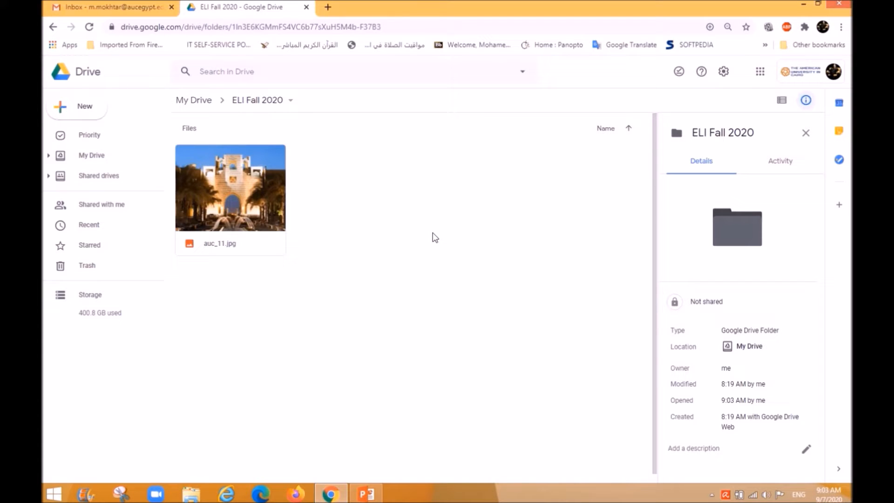
Upload Daily Activity Report.docx, Demos.pptx, NEW Doc.docx and Media1.mp4 together from the Desktop into the ELI Fall 2020 folder.
left_click(77, 110)
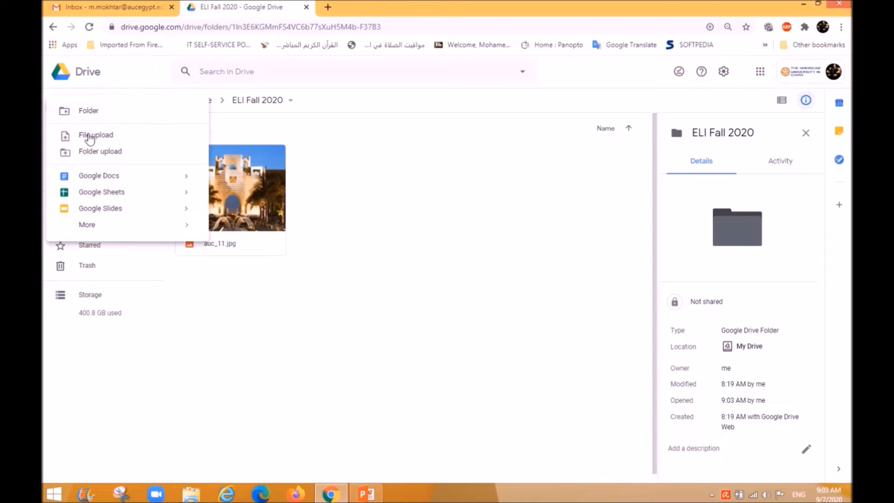
left_click(90, 136)
left_click(302, 123)
left_click_drag(610, 126, 623, 245)
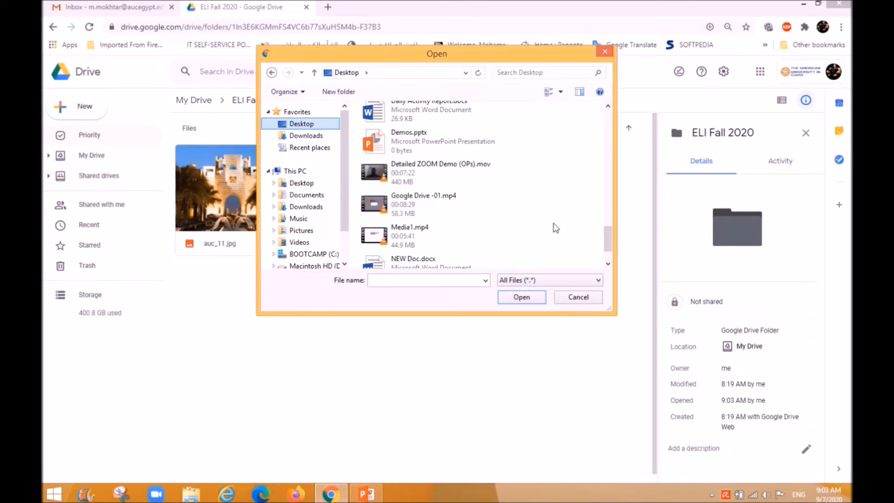
left_click(437, 113)
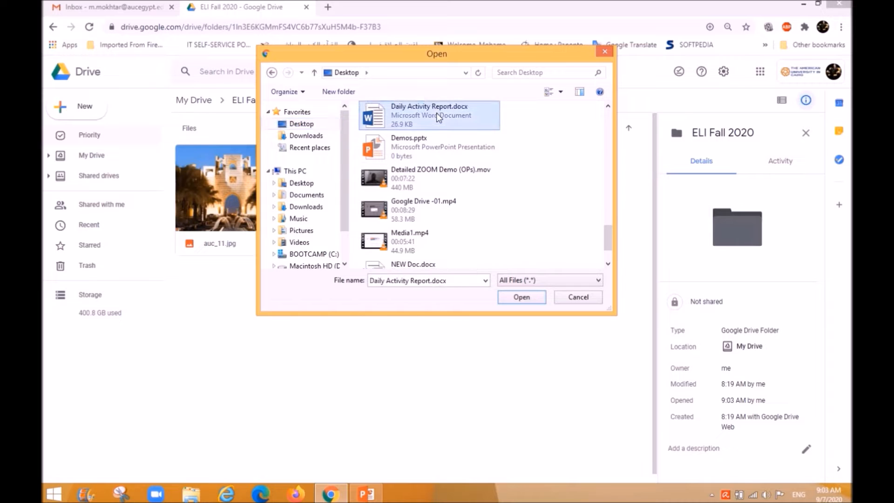
left_click(429, 145, "ctrl")
left_click(413, 264, "ctrl")
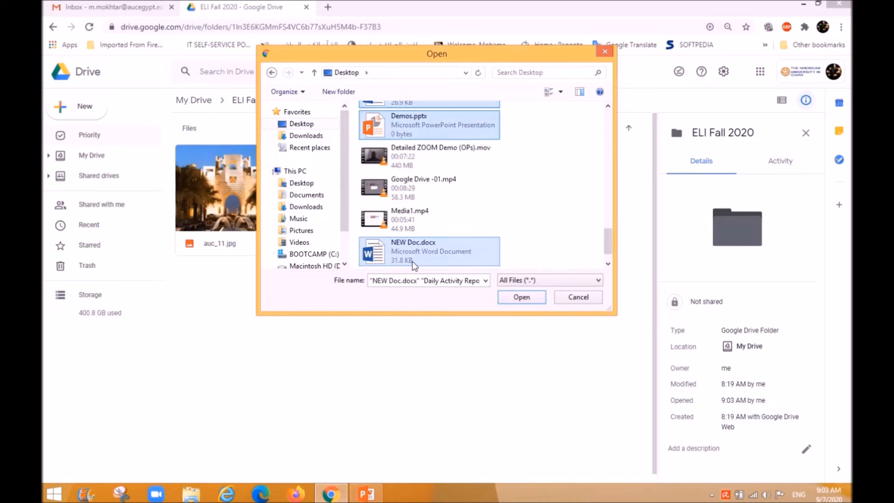
left_click(425, 226, "ctrl")
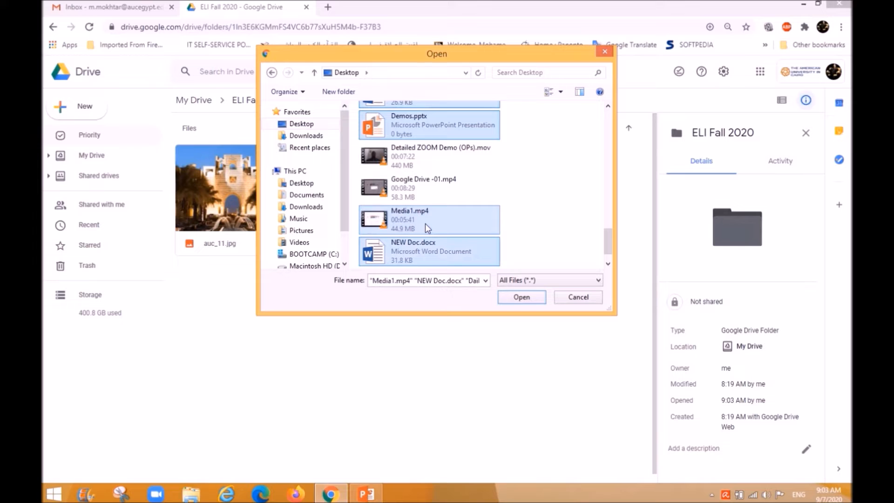
left_click(520, 296)
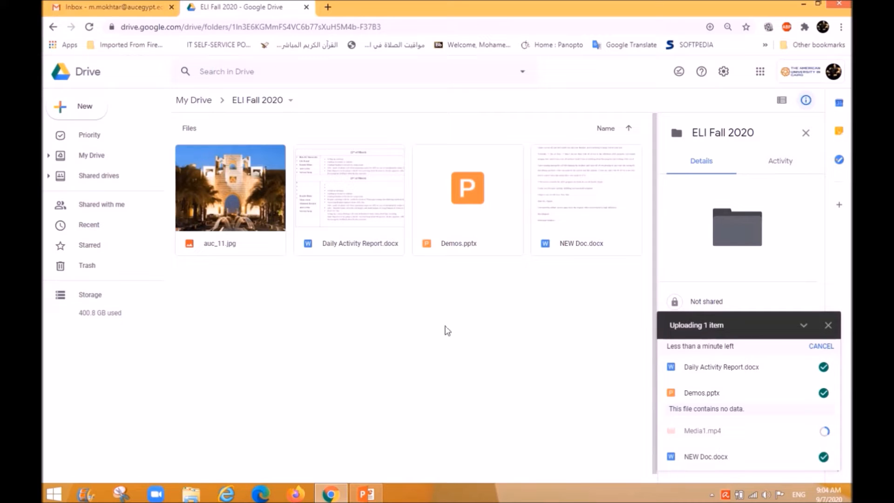
left_click(112, 7)
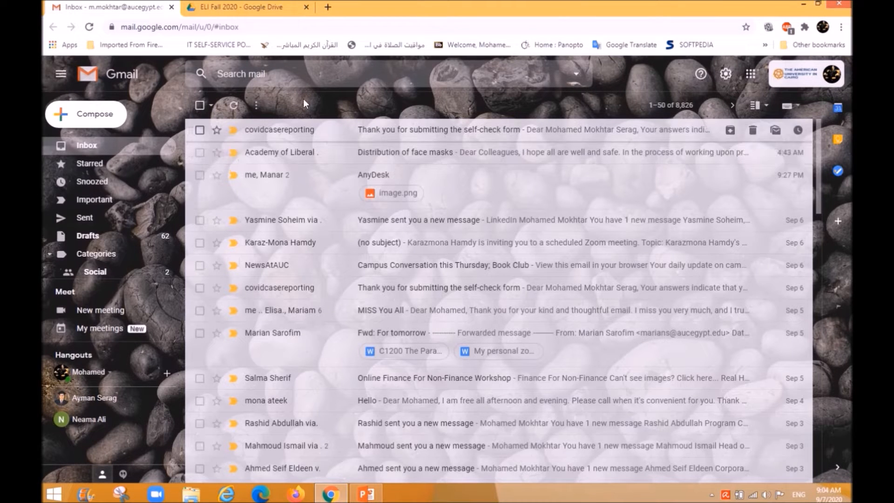
left_click(327, 9)
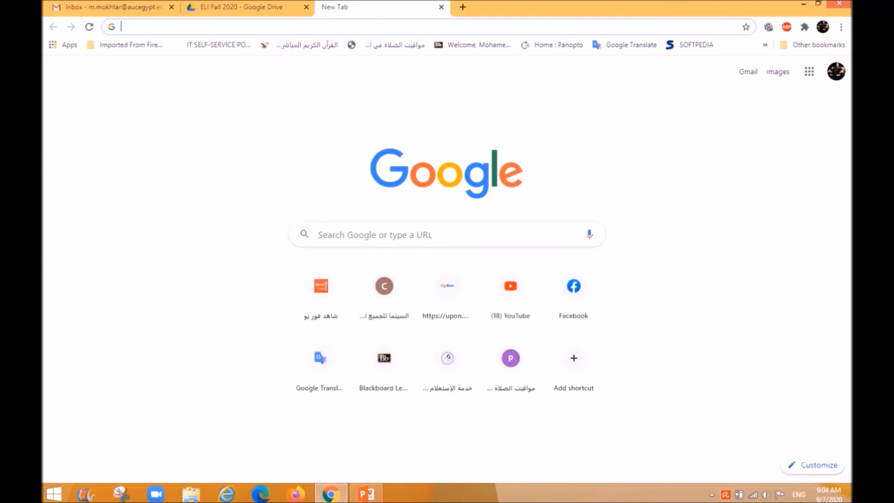
left_click(803, 4)
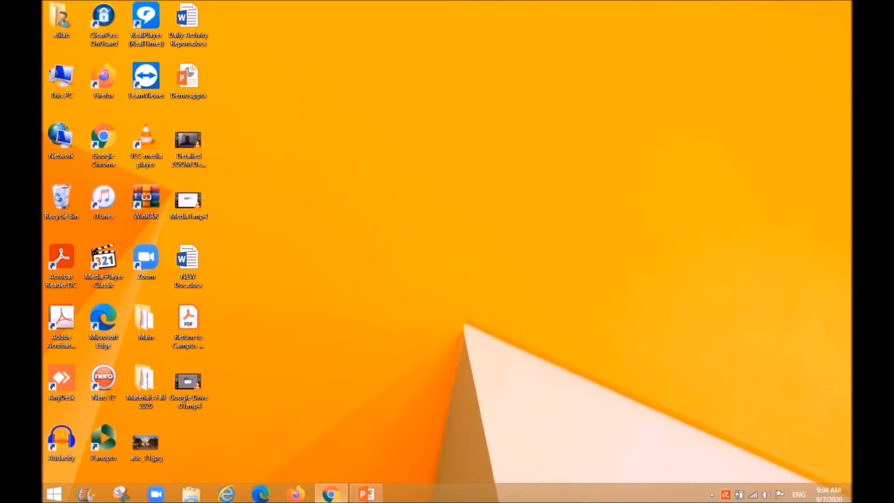
left_click(330, 494)
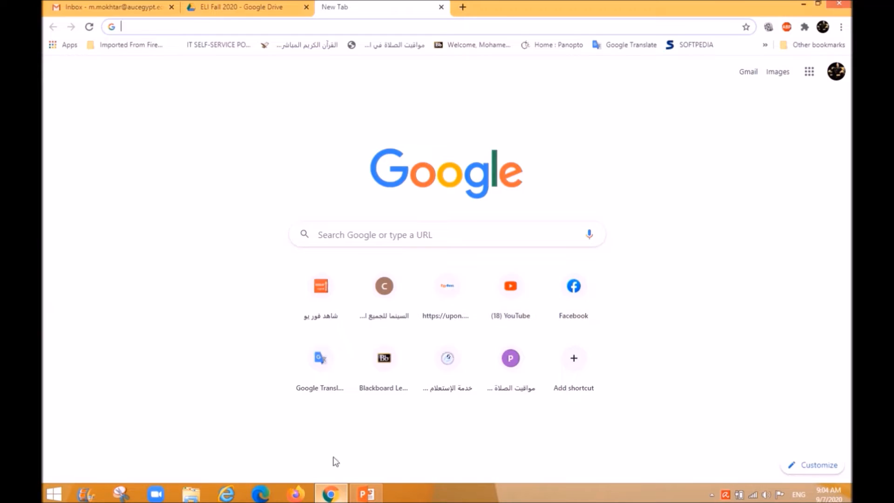
left_click(251, 9)
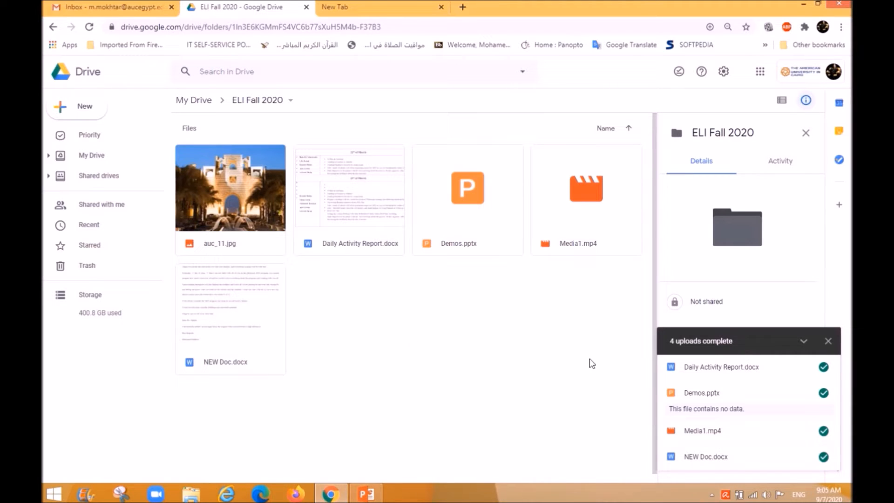
Dismiss the finished upload list and upload the whole Desktop folder Materials Fall 2020 into the ELI Fall 2020 folder.
left_click(827, 341)
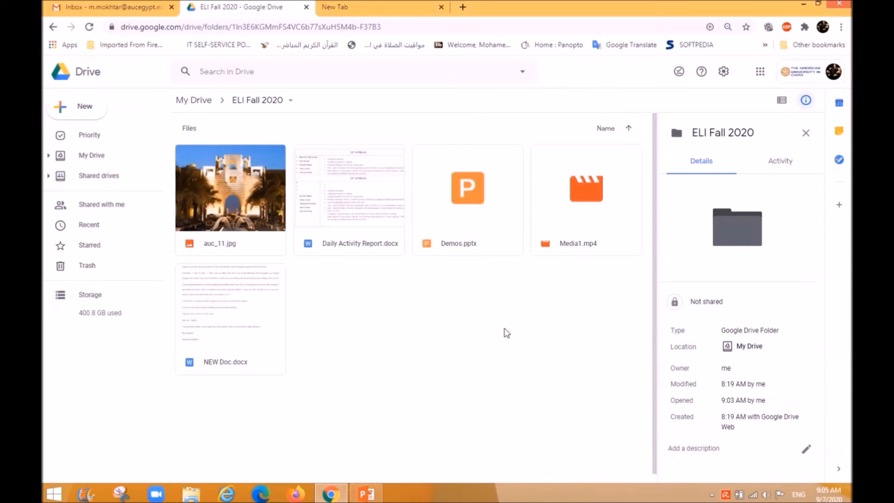
left_click(77, 108)
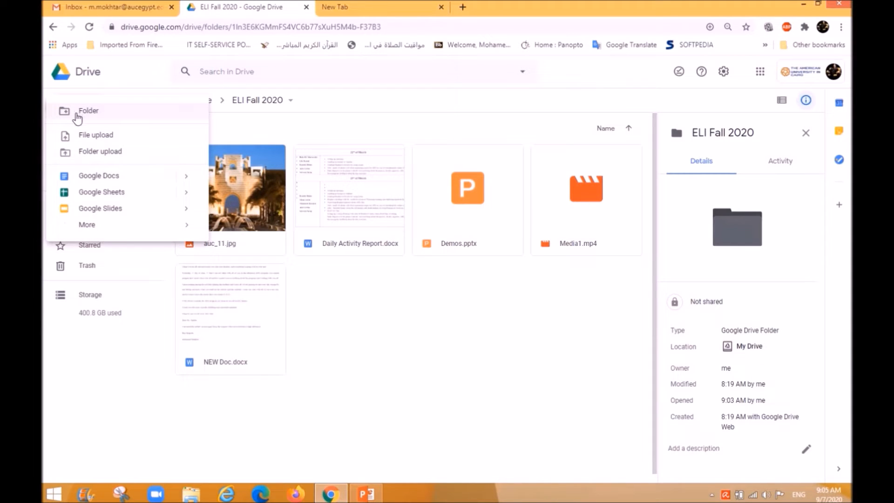
left_click(127, 159)
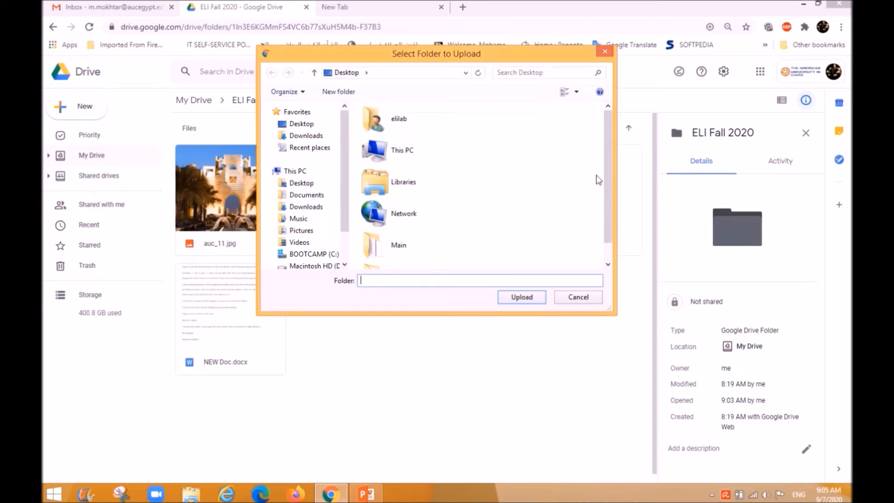
left_click_drag(608, 153, 610, 185)
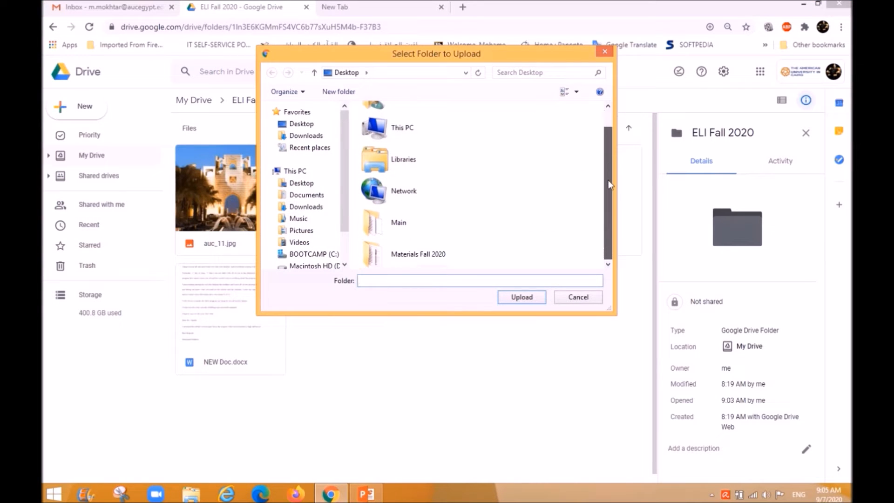
left_click(431, 255)
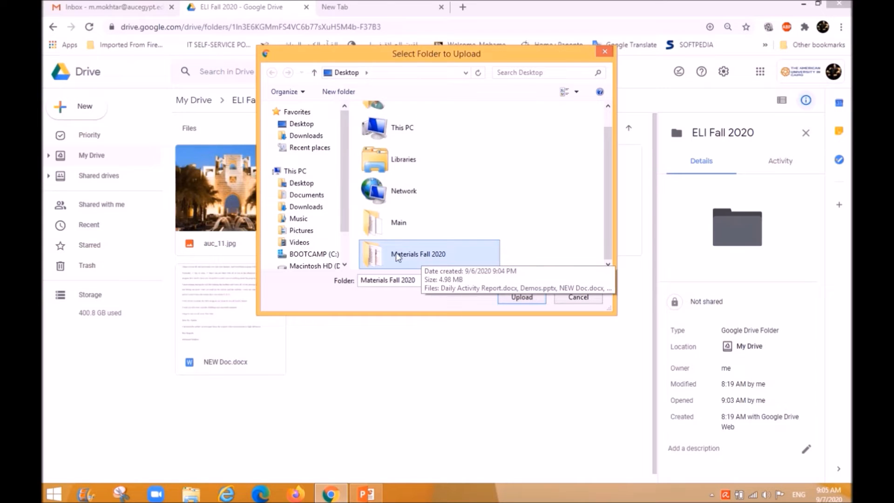
left_click(522, 301)
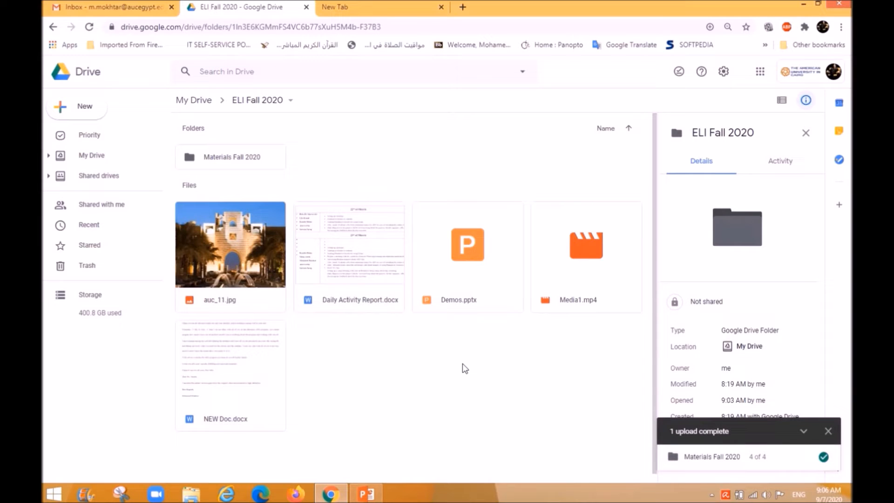
left_click(241, 255)
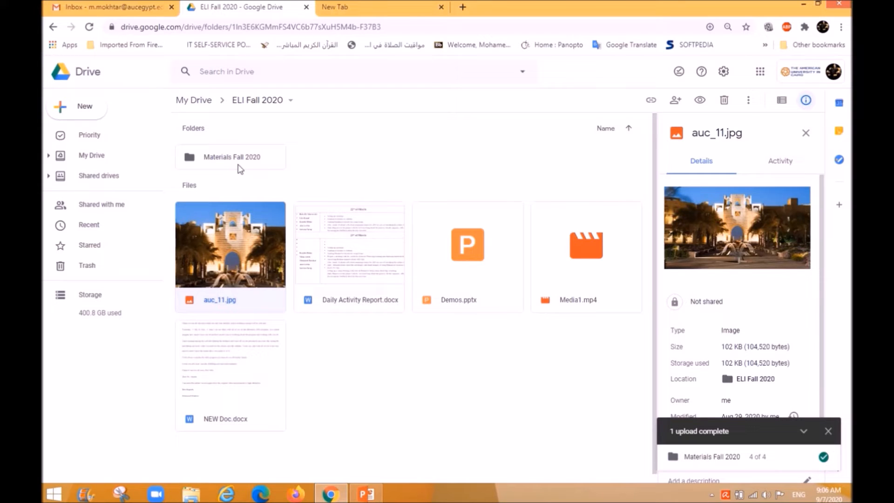
left_click(84, 107)
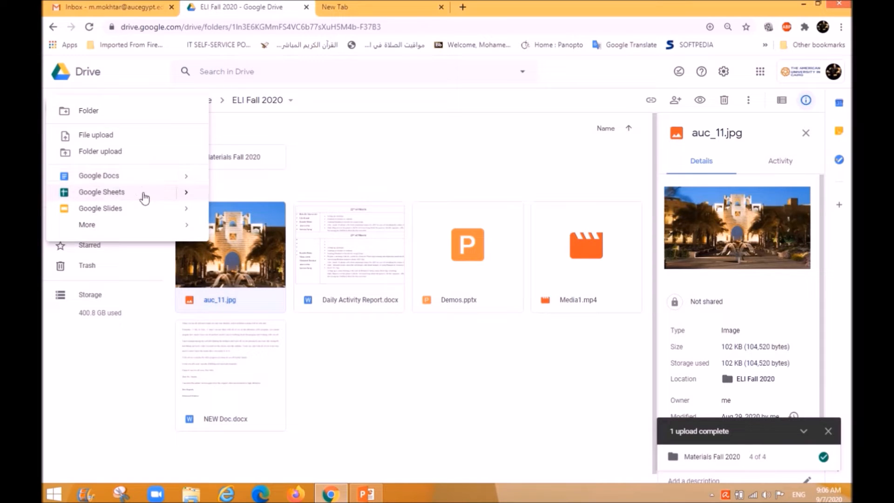
mouse_move(133, 230)
left_click(372, 362)
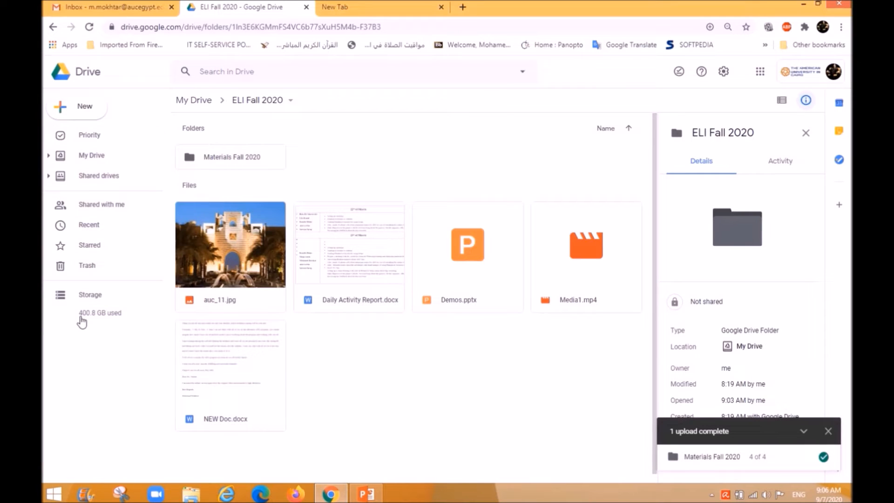
Return from the ELI Fall 2020 folder to the top level of My Drive.
left_click(96, 160)
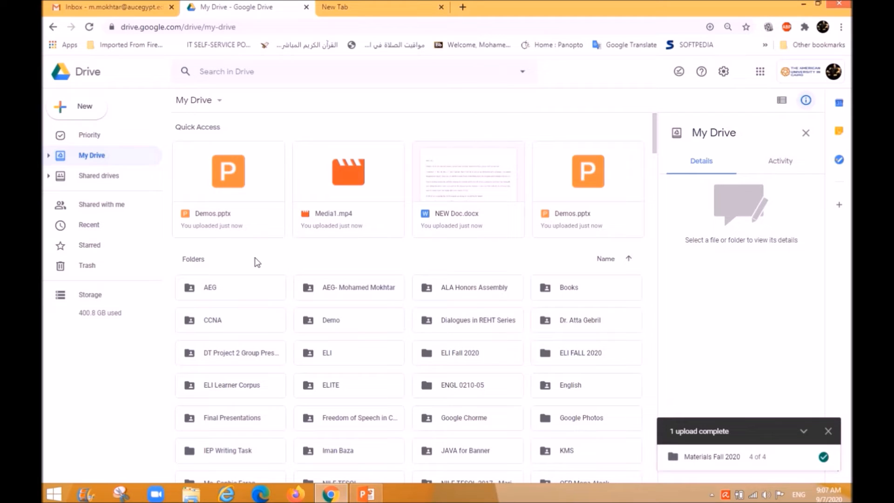
View the Shared drives list, and examine the owner, dates and description field of last week's shared folder in Shared with me.
left_click(80, 181)
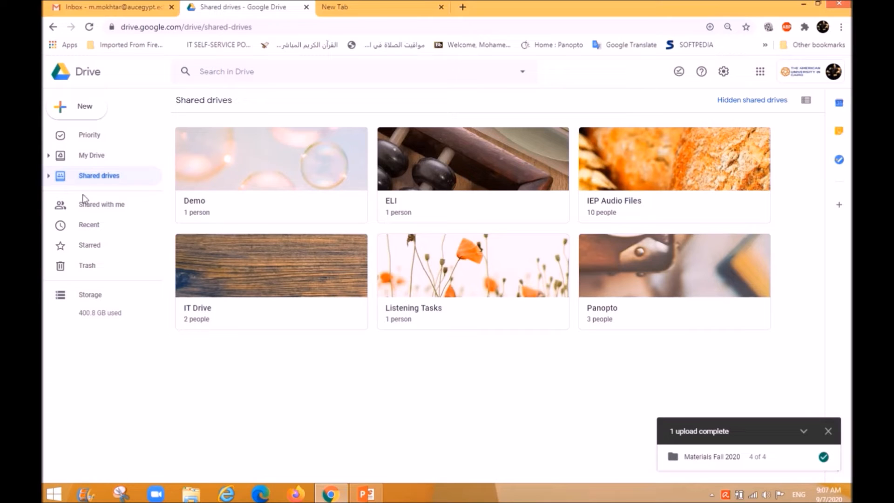
left_click(84, 206)
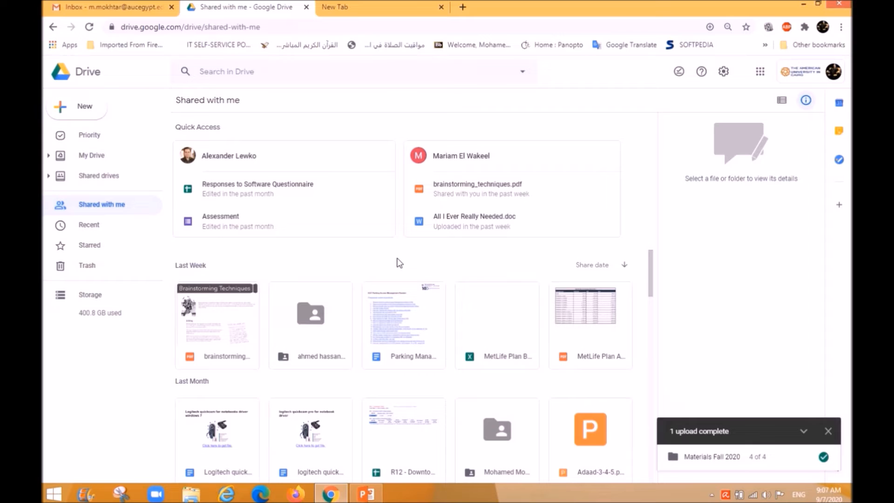
left_click(318, 316)
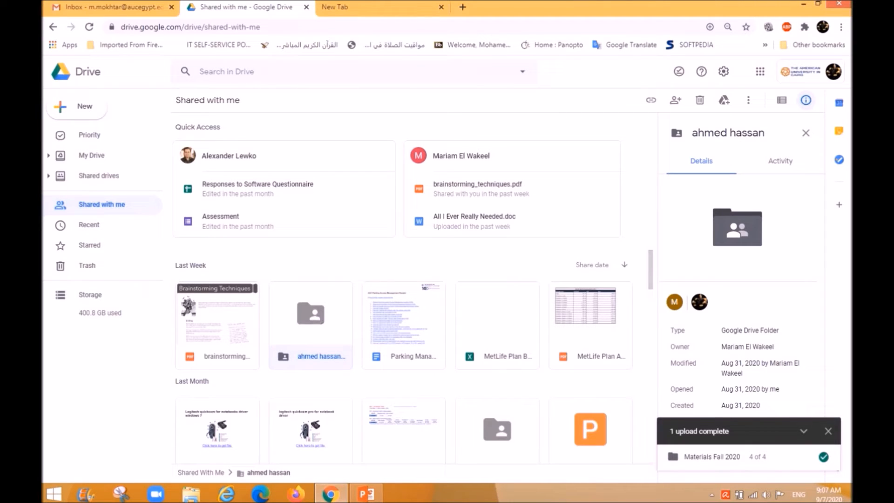
left_click(827, 431)
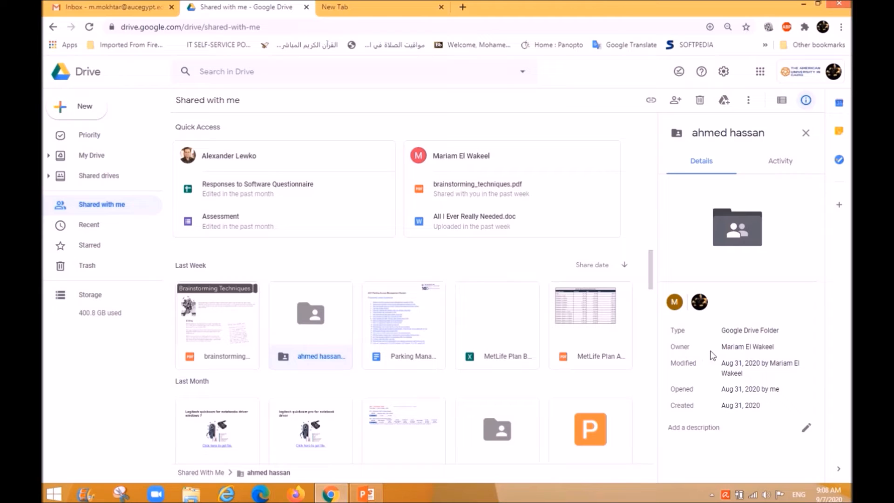
left_click_drag(720, 347, 797, 348)
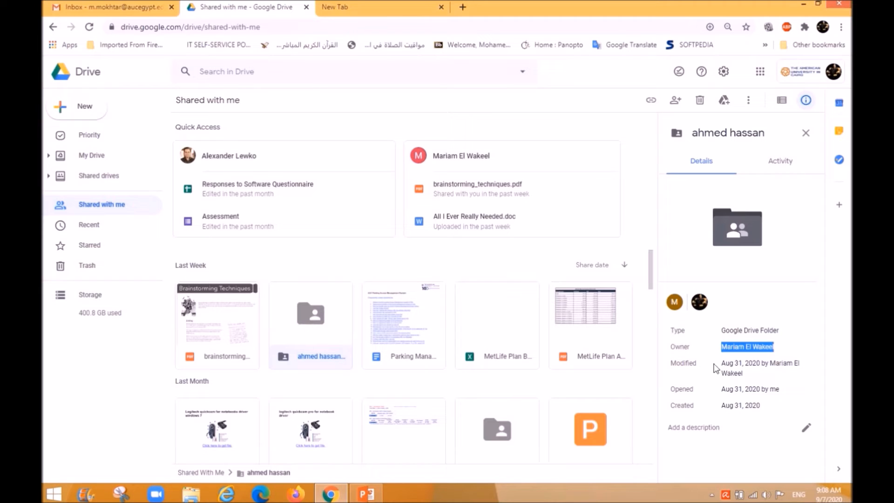
left_click(680, 374)
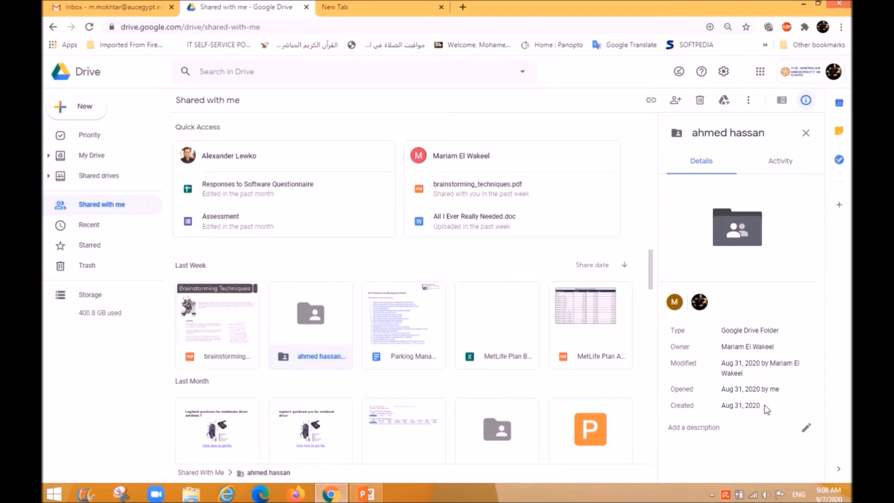
left_click(806, 428)
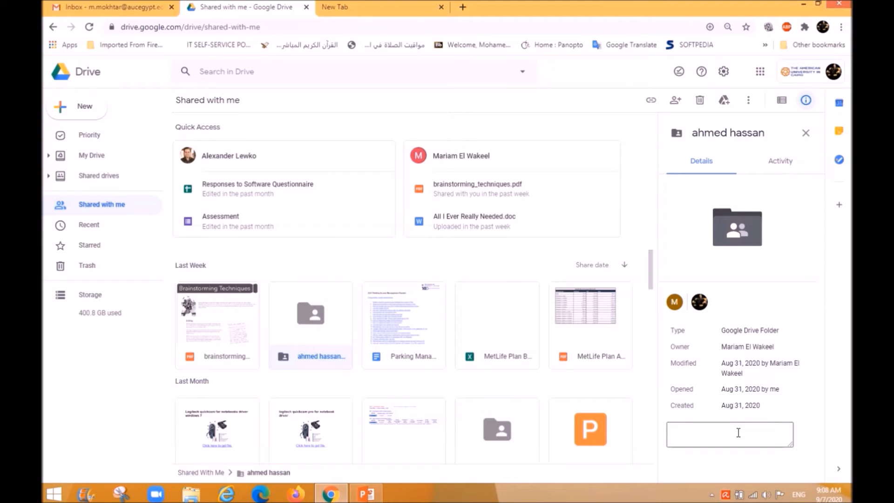
Examine the details of the shared Parking Management System FAQ document, including its owner.
left_click(404, 325)
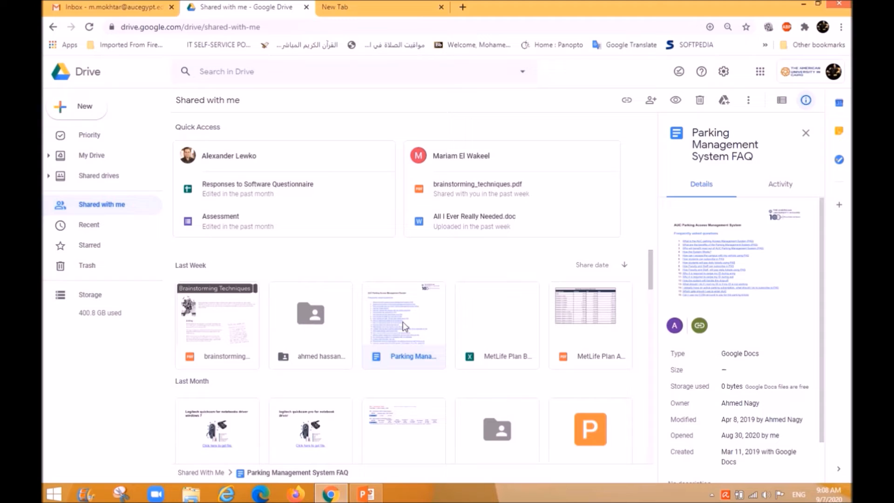
scroll(775, 376, "down", 1)
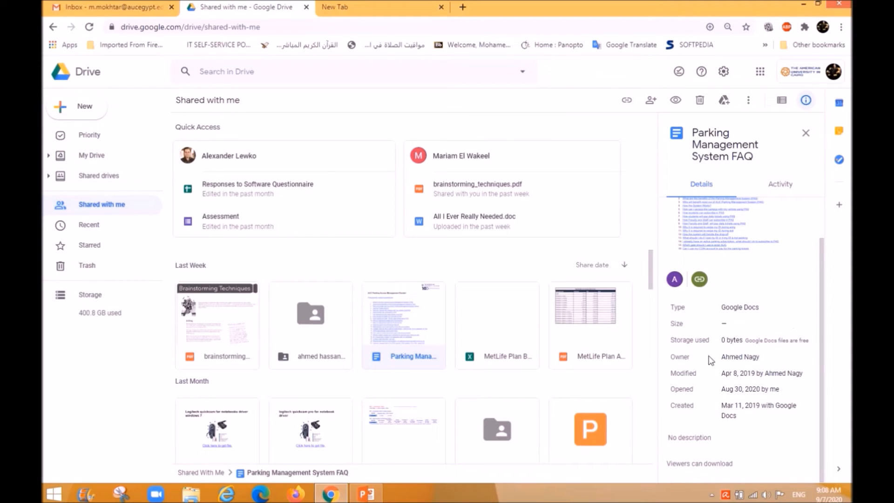
left_click_drag(721, 357, 760, 359)
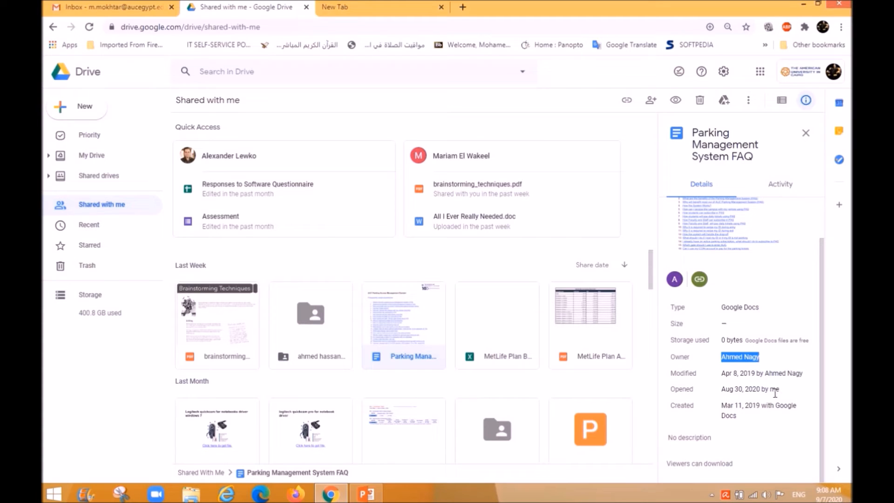
Look through the Recent, Starred and Trash lists and the Storage usage overview.
left_click(91, 232)
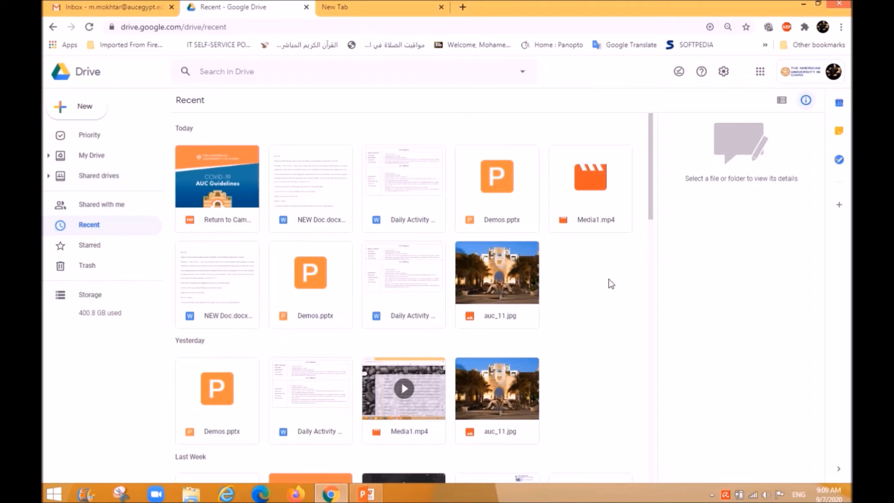
left_click(91, 246)
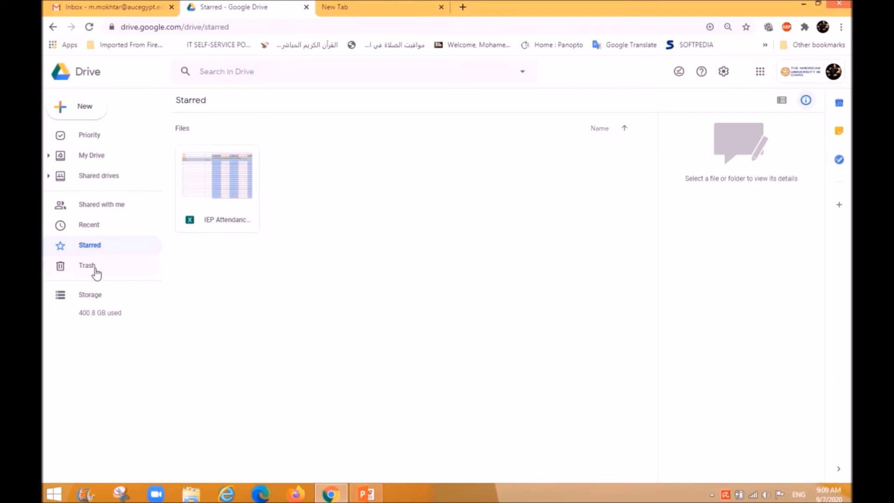
left_click(96, 269)
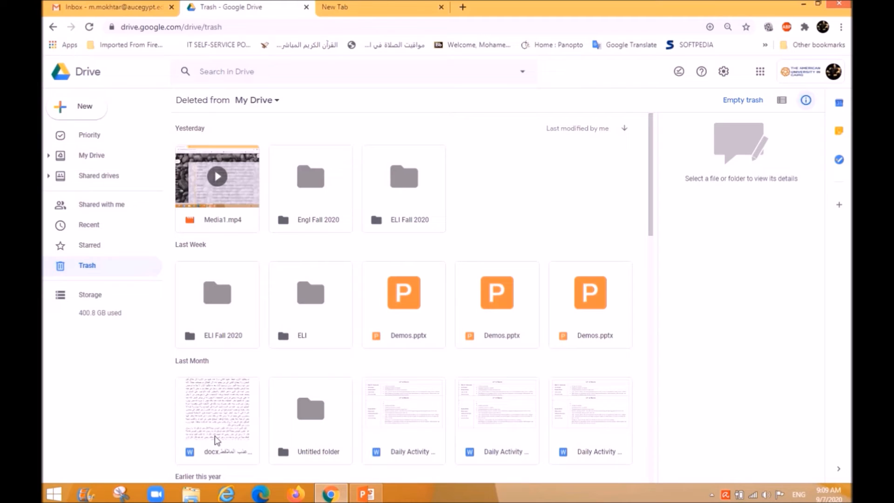
left_click(118, 311)
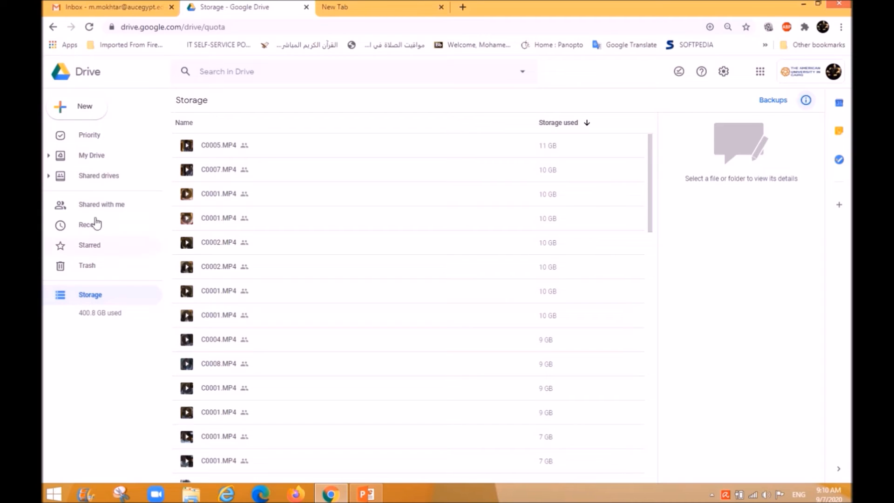
Return to My Drive and compare its contents in list and grid layouts, ending in the grid layout.
left_click(104, 160)
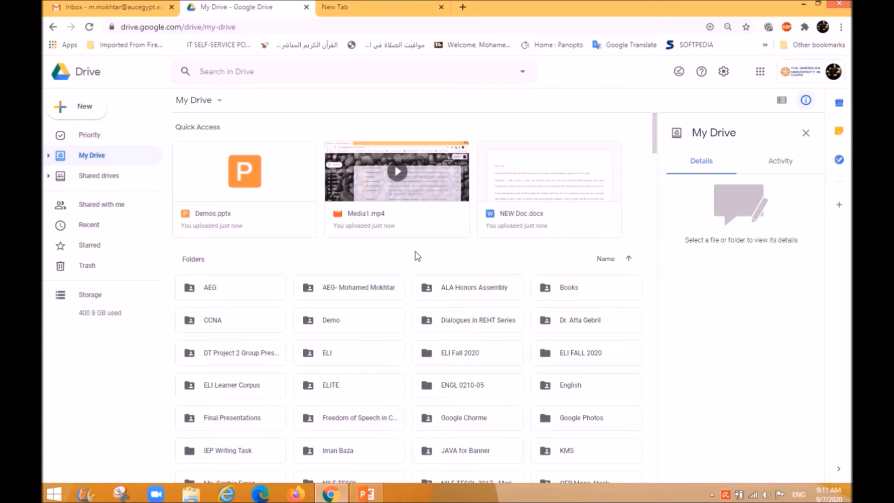
left_click(781, 101)
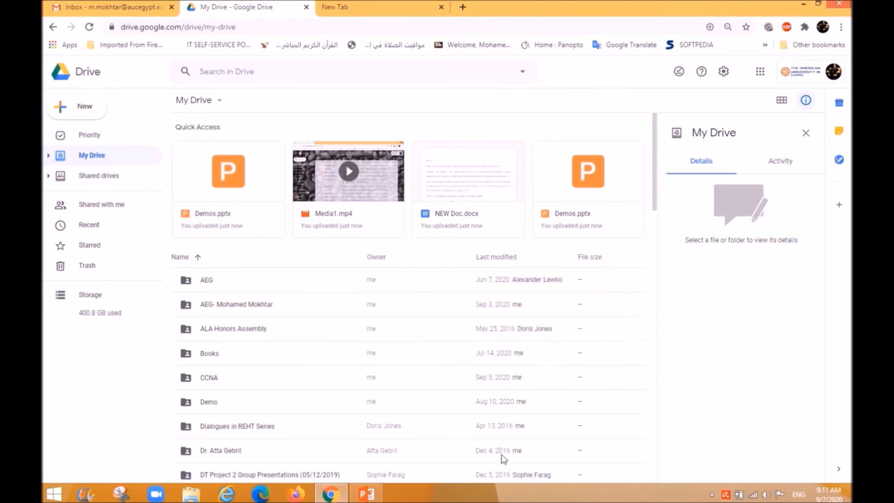
left_click(784, 103)
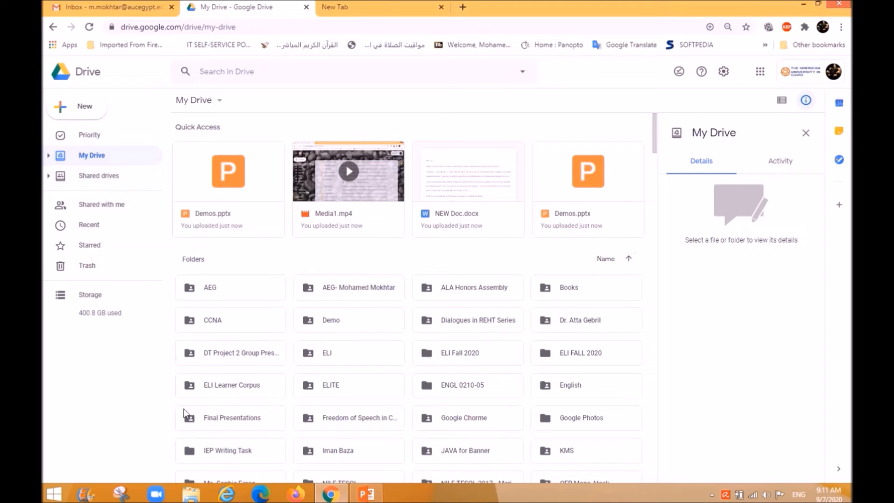
left_click(782, 101)
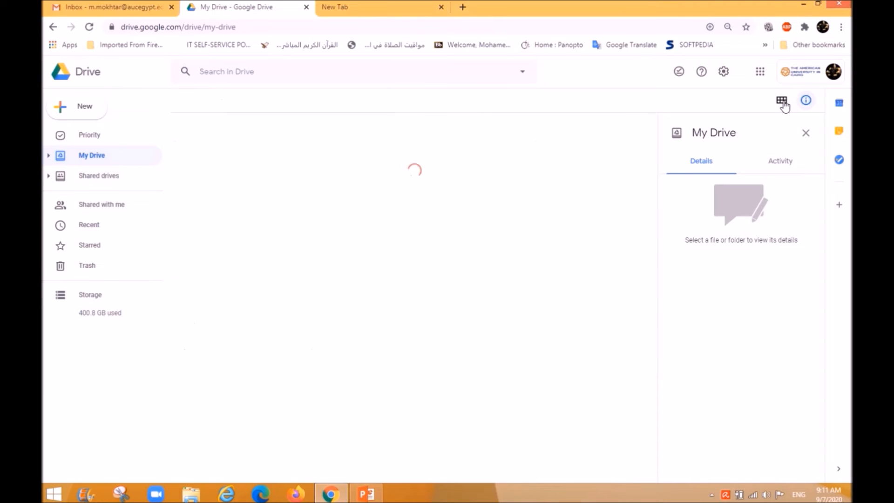
left_click(788, 105)
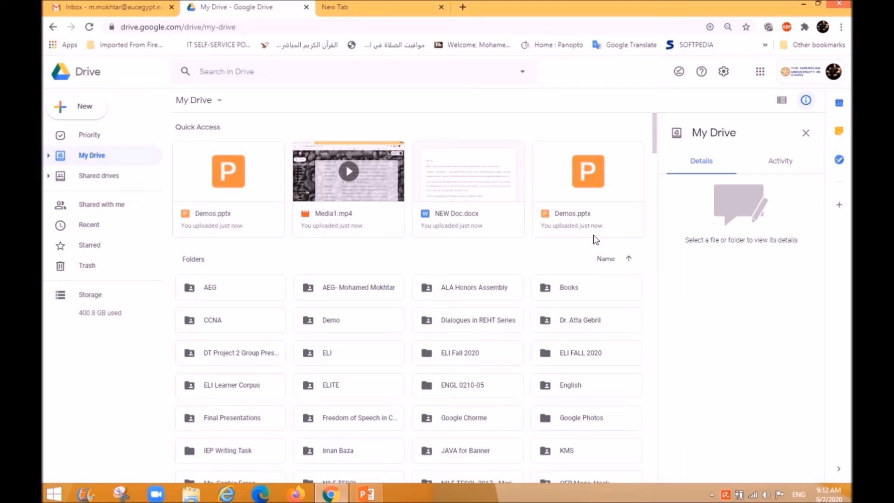
mouse_move(414, 3)
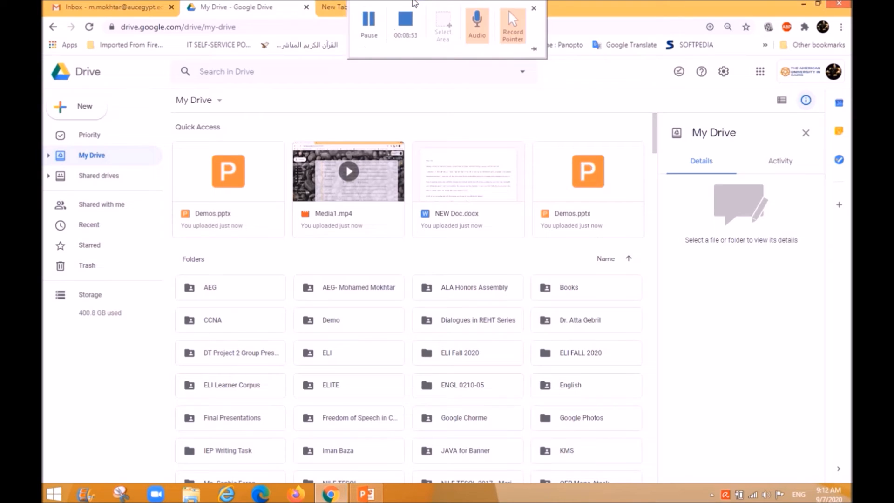
left_click(405, 21)
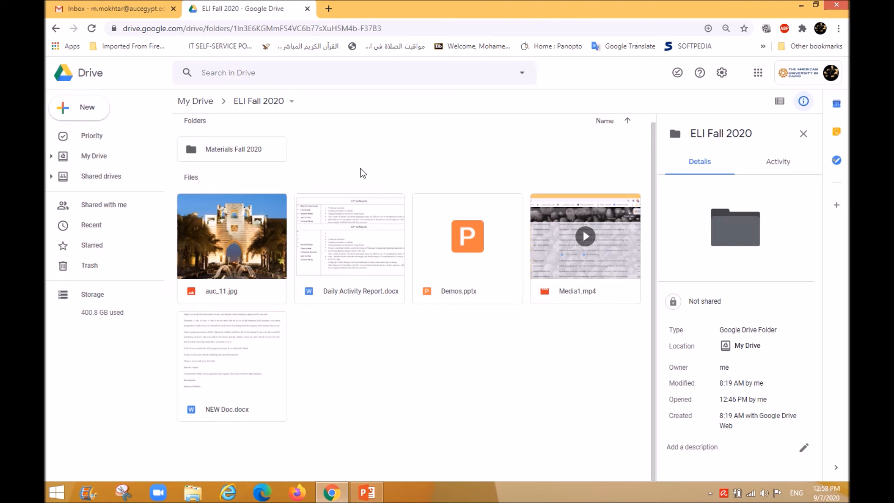
Open sharing for the ELI Fall 2020 folder and add the first suggested contact as a recipient.
left_click(256, 103)
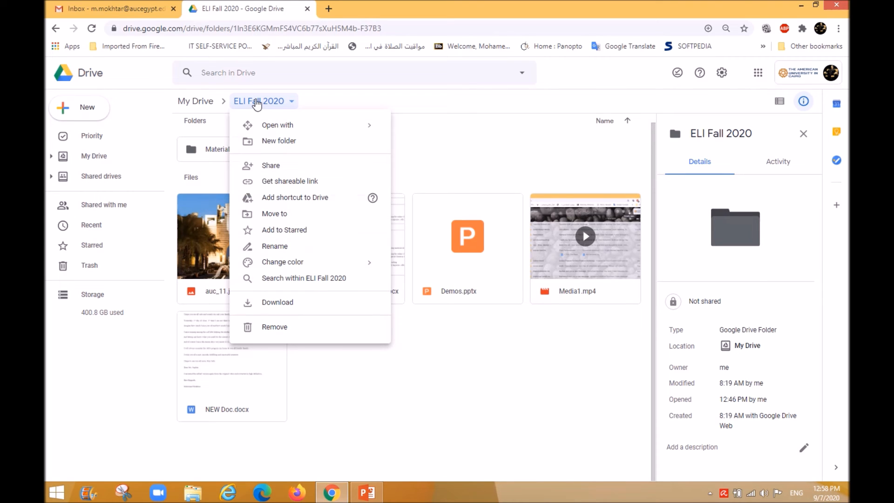
left_click(274, 166)
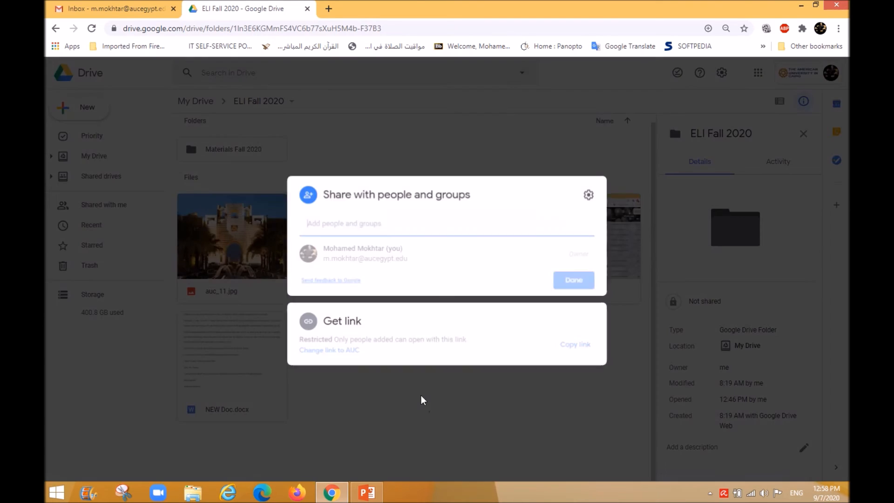
left_click(369, 224)
mouse_move(364, 256)
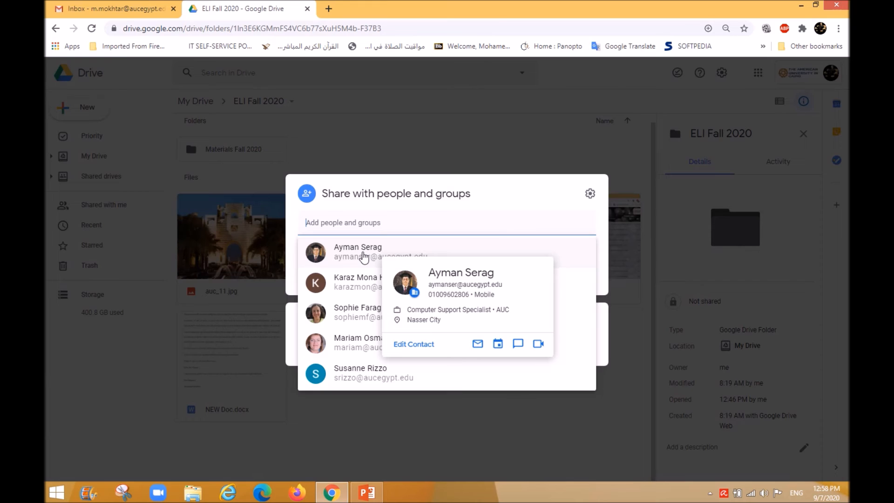
left_click(364, 256)
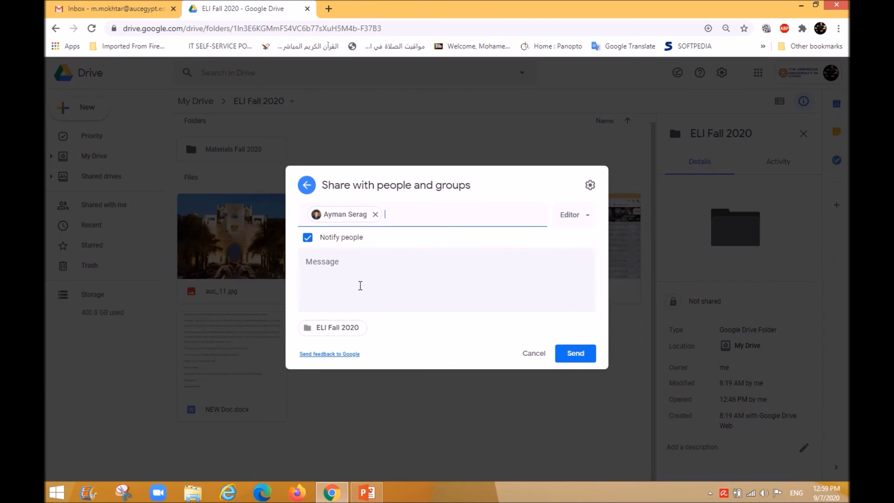
Try the Viewer role and sharing without notification for the recipient, and restore the Editor role with Notify people enabled.
left_click(576, 221)
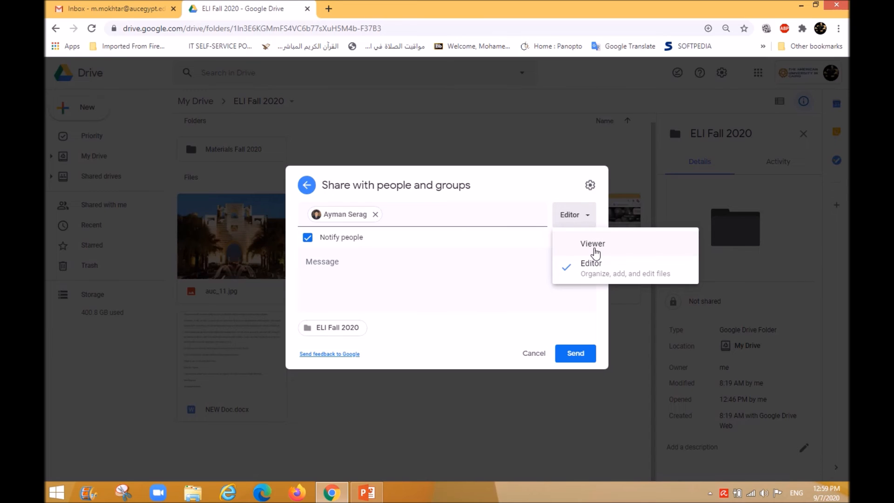
left_click(592, 245)
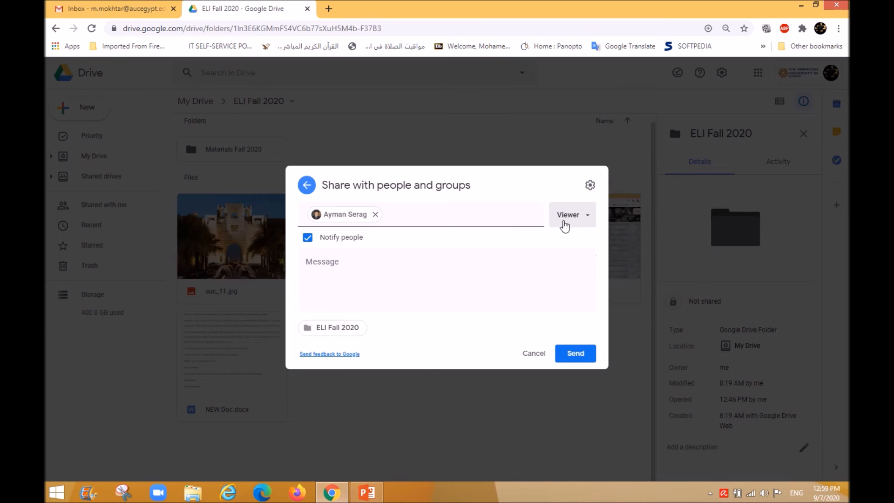
left_click(563, 222)
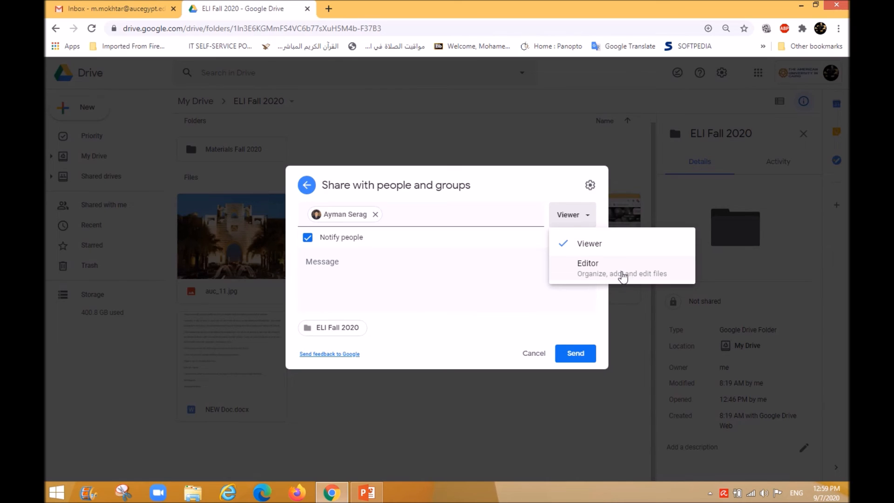
left_click(621, 275)
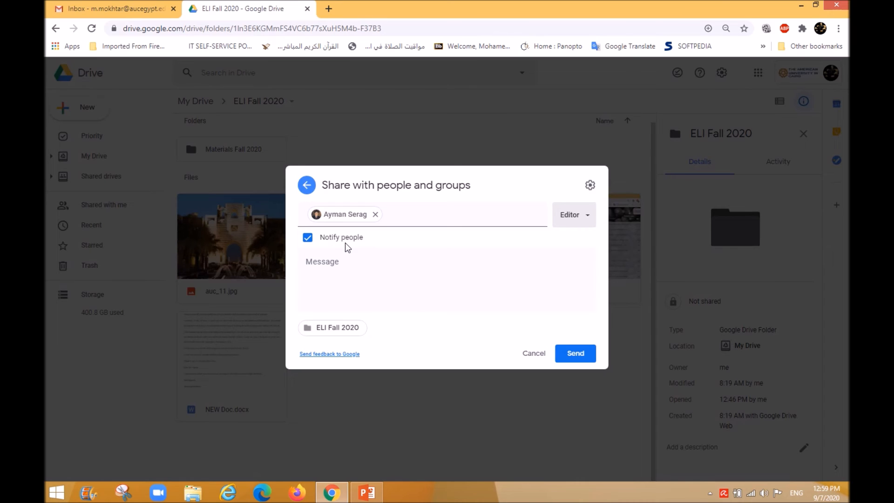
left_click(307, 238)
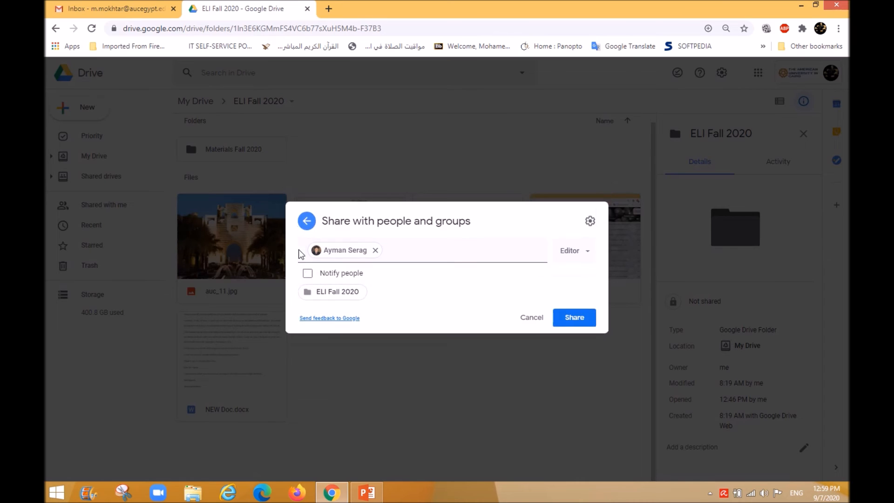
left_click(307, 274)
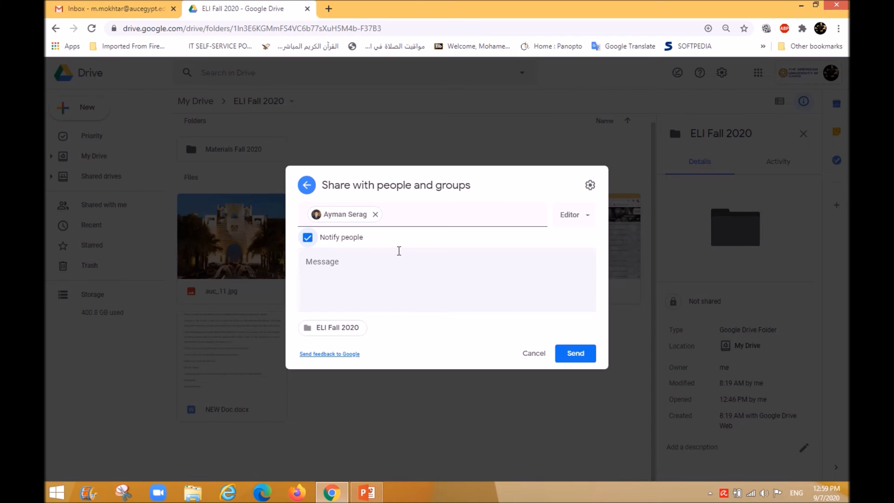
Send the ELI Fall 2020 sharing invitation to the recipient with Editor access and no message.
left_click(362, 265)
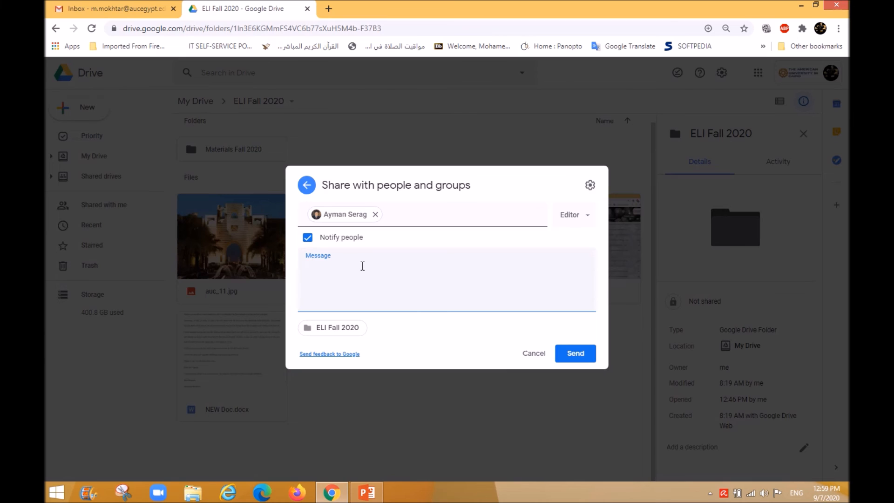
left_click(578, 363)
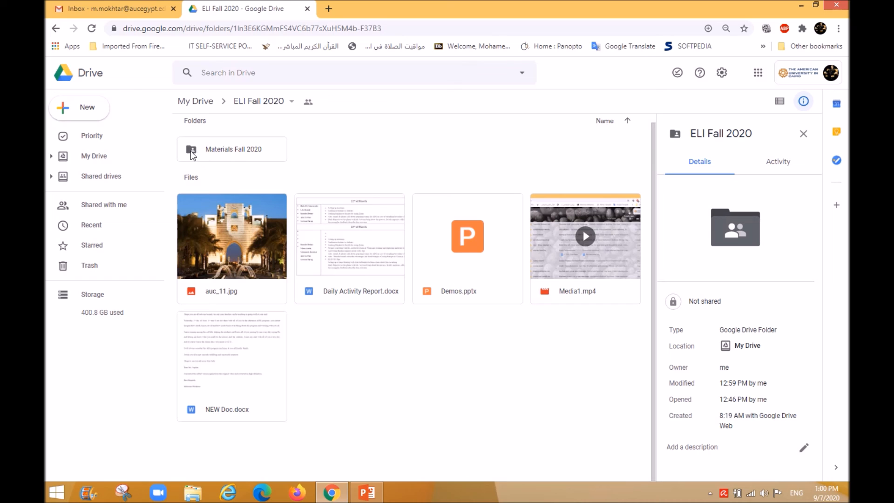
Remove the colleague with Editor access from the sharing of the Materials Fall 2020 folder and save the change.
right_click(239, 159)
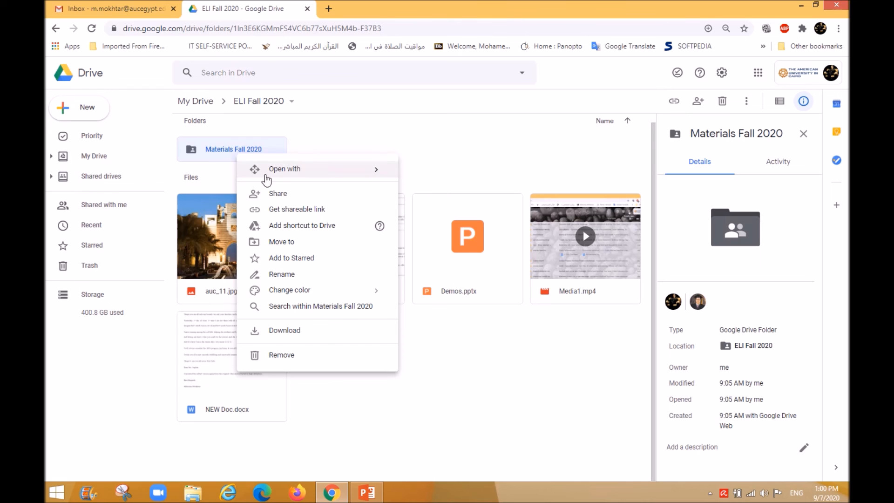
left_click(283, 196)
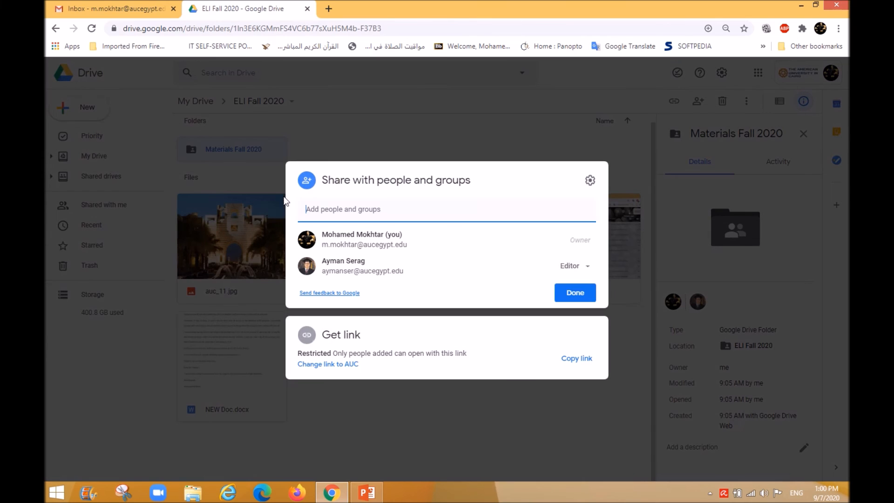
left_click(584, 272)
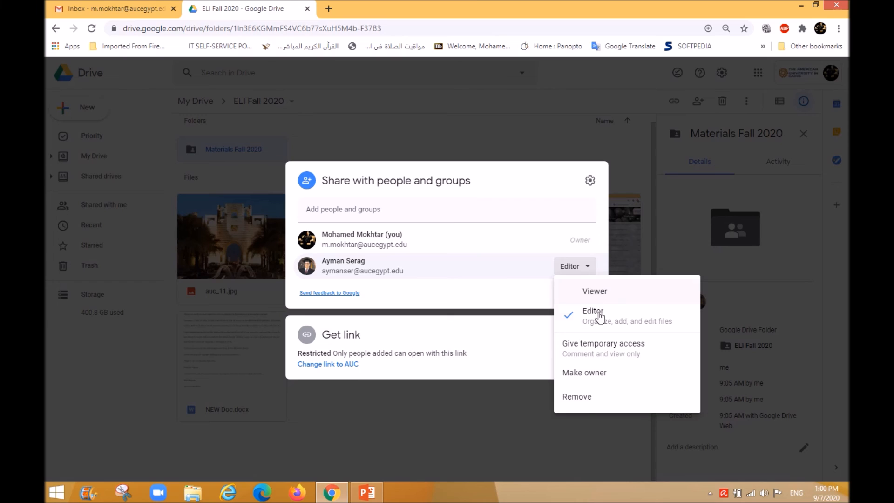
left_click(589, 398)
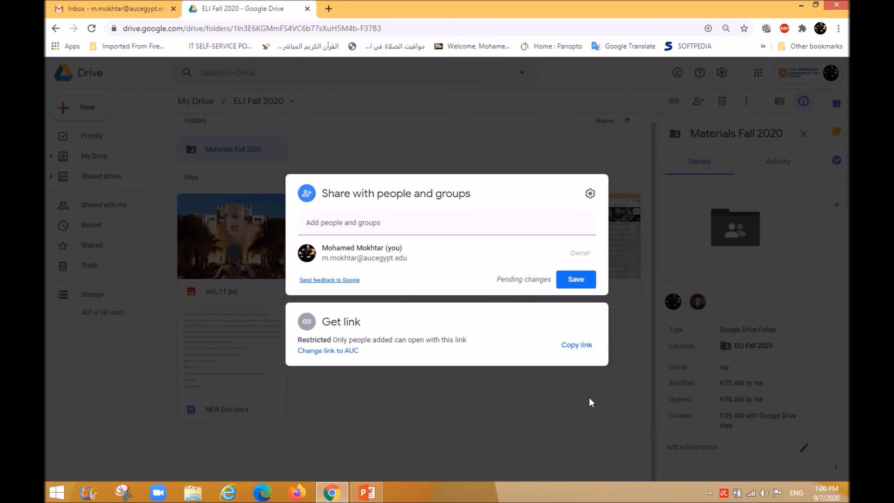
left_click(571, 280)
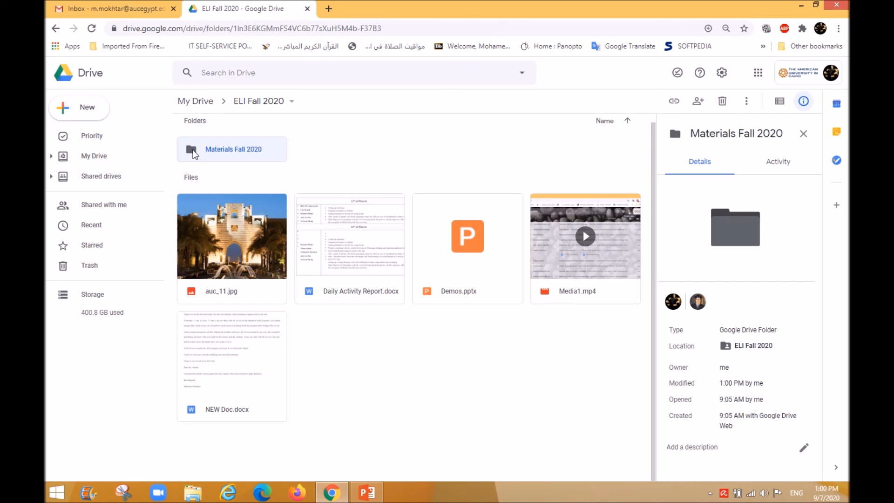
Share Daily Activity Report.docx with the first suggested contact as Editor, with Notify people enabled and no message.
right_click(370, 241)
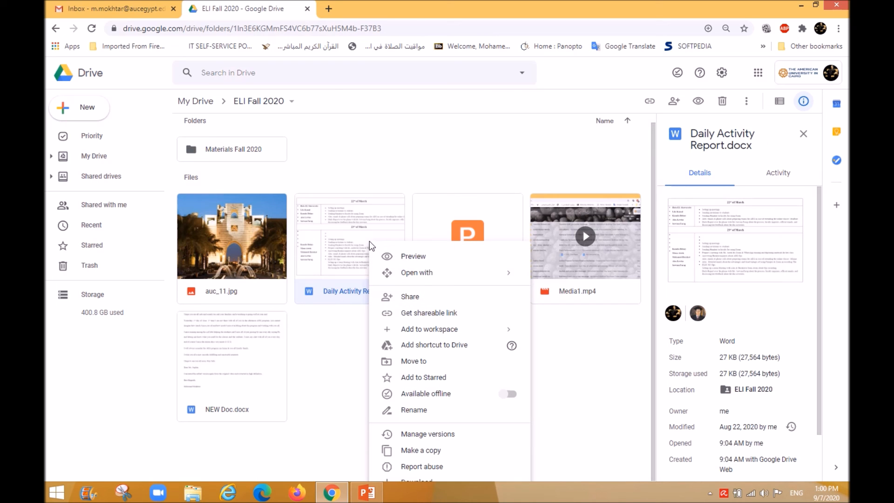
left_click(418, 300)
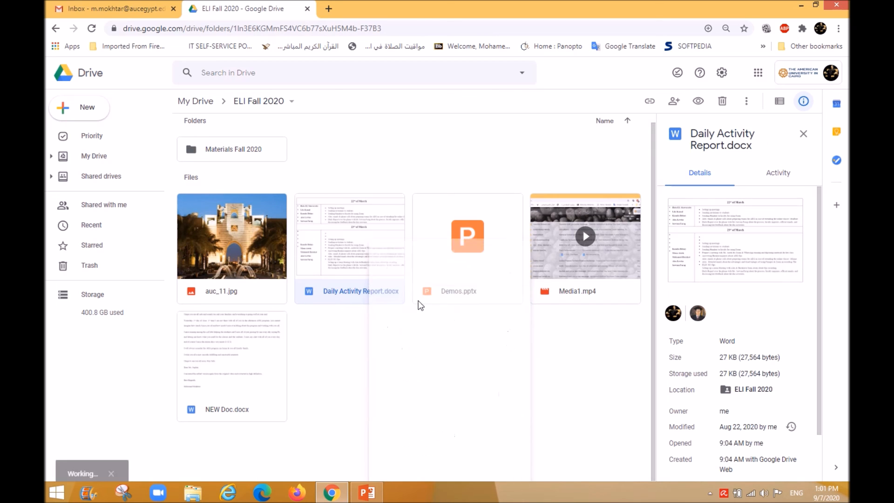
left_click(385, 204)
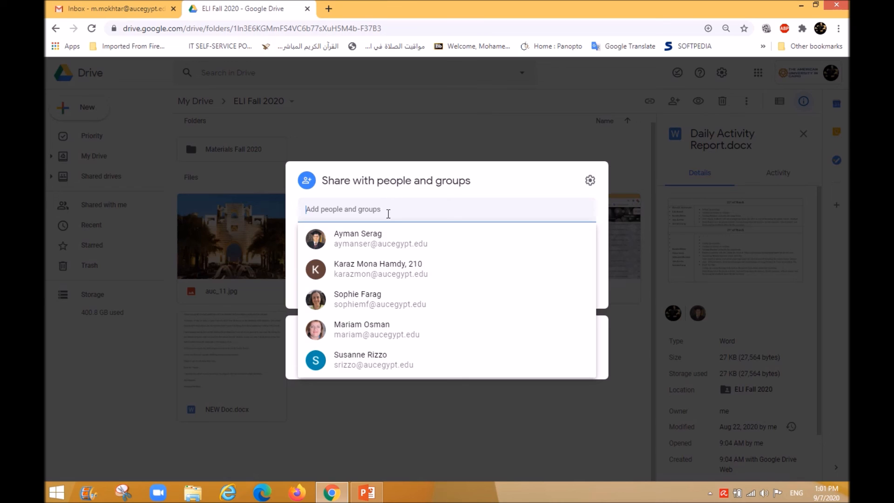
left_click(392, 235)
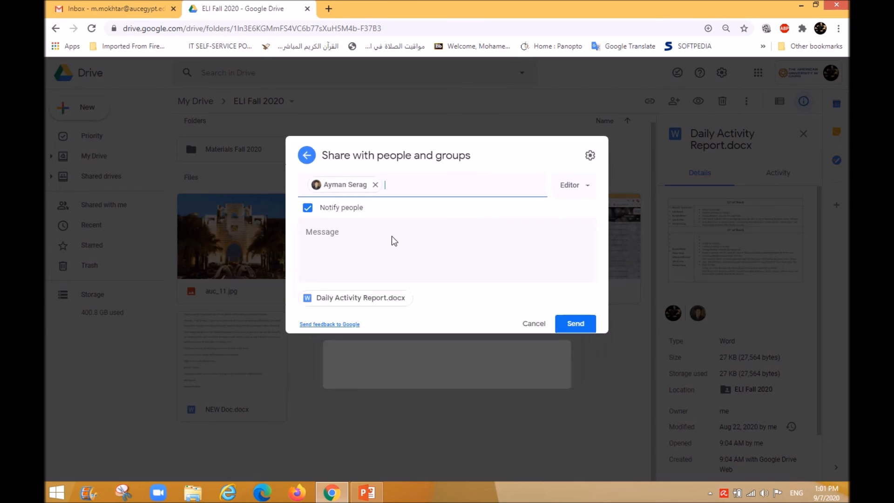
left_click(581, 219)
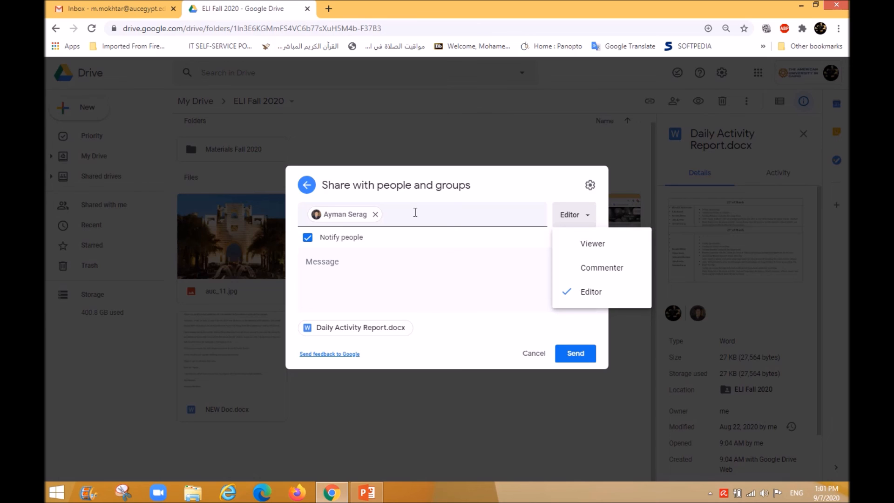
left_click(365, 264)
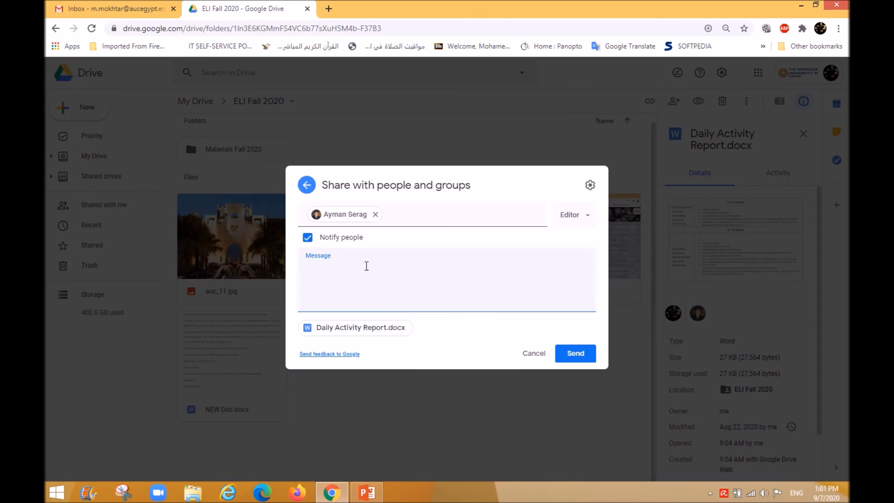
left_click(577, 357)
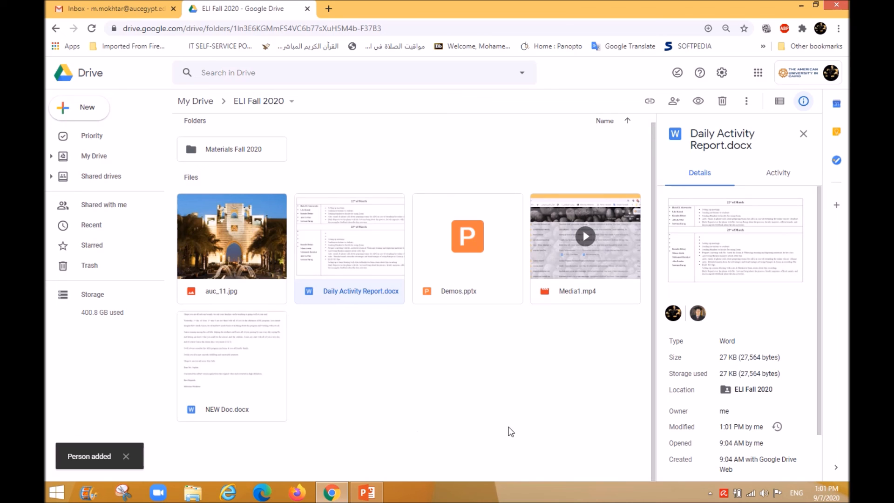
Look through the details of Daily Activity Report.docx, and switch to the Demos.pptx presentation in PowerPoint.
scroll(746, 359, "down", 2)
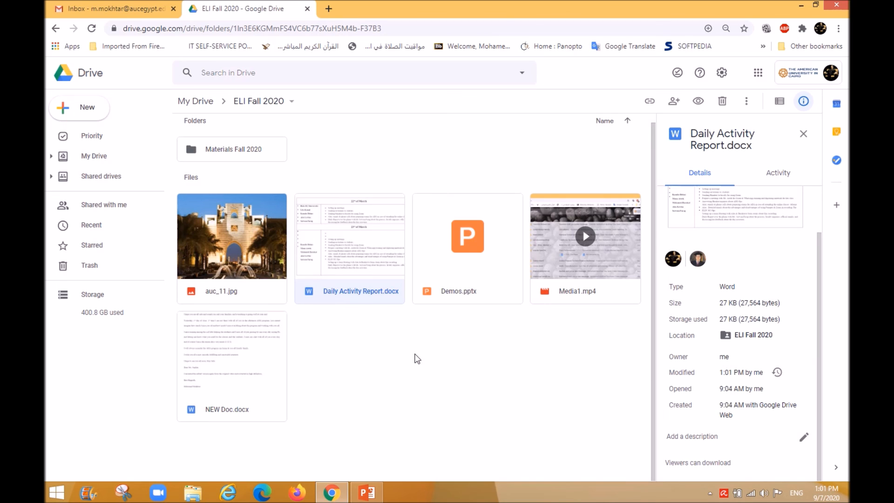
scroll(415, 353, "up", 1)
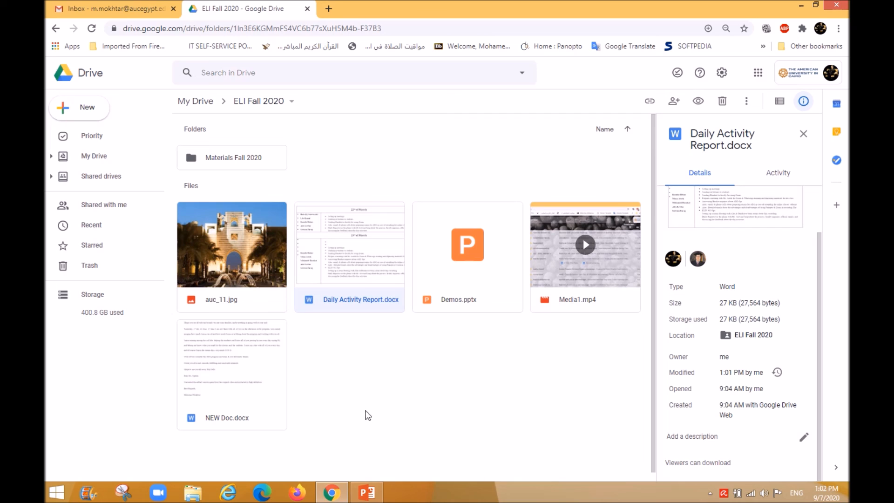
left_click(370, 490)
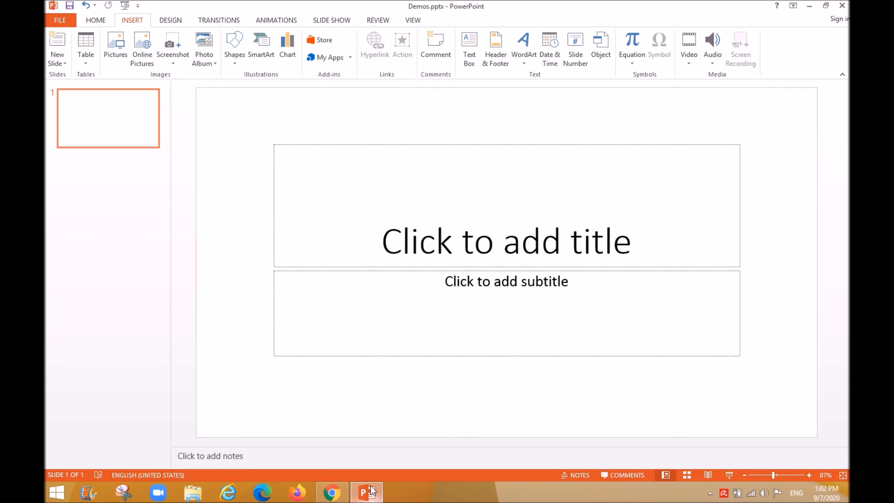